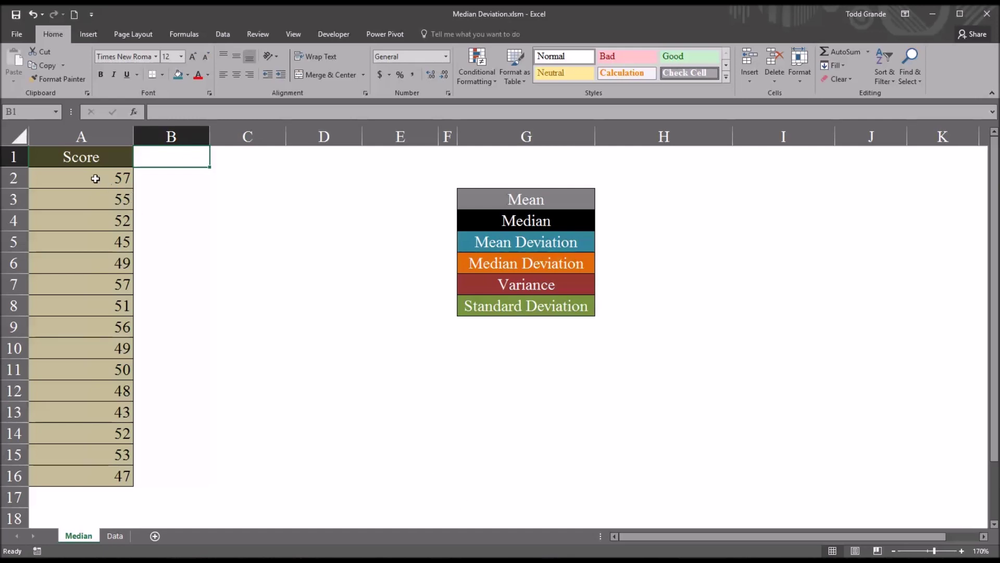
{"action": "left_click", "coordinate": [81, 157]}
{"action": "left_click_drag", "start_coordinate": [93, 177], "coordinate": [105, 475]}
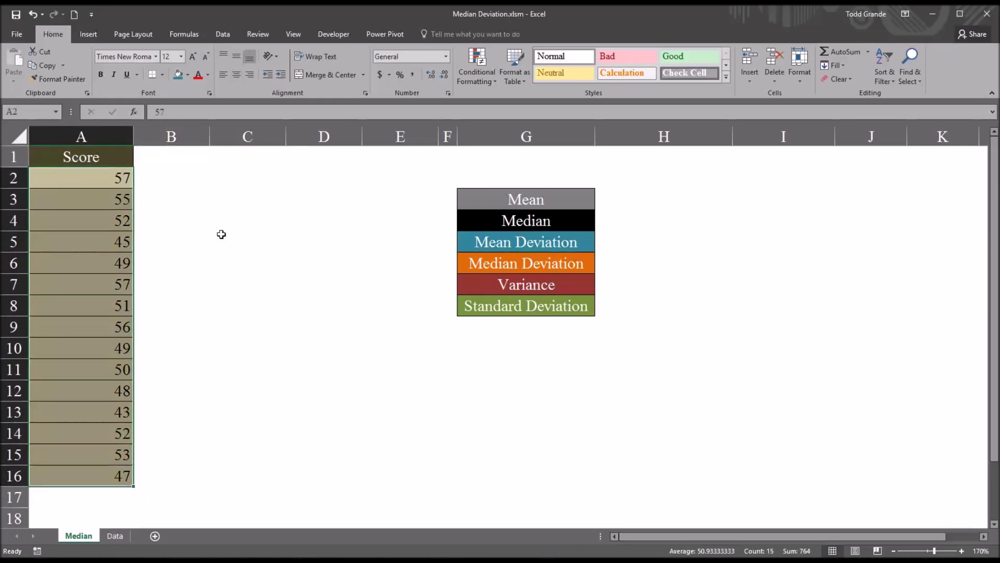
{"action": "left_click", "coordinate": [176, 159]}
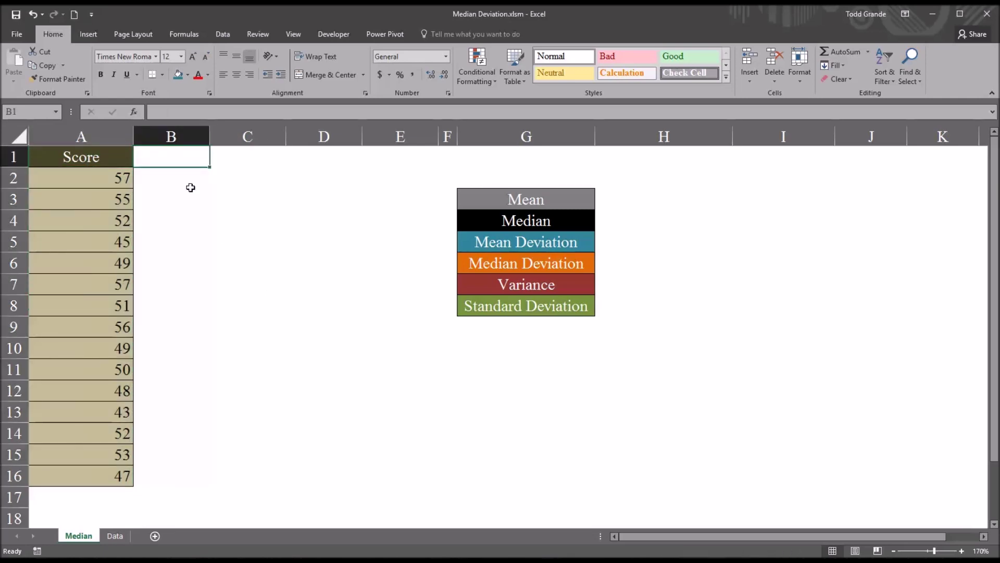
Define the workbook-scope name Score for the score values in A2:A16.
{"action": "left_click", "coordinate": [184, 36]}
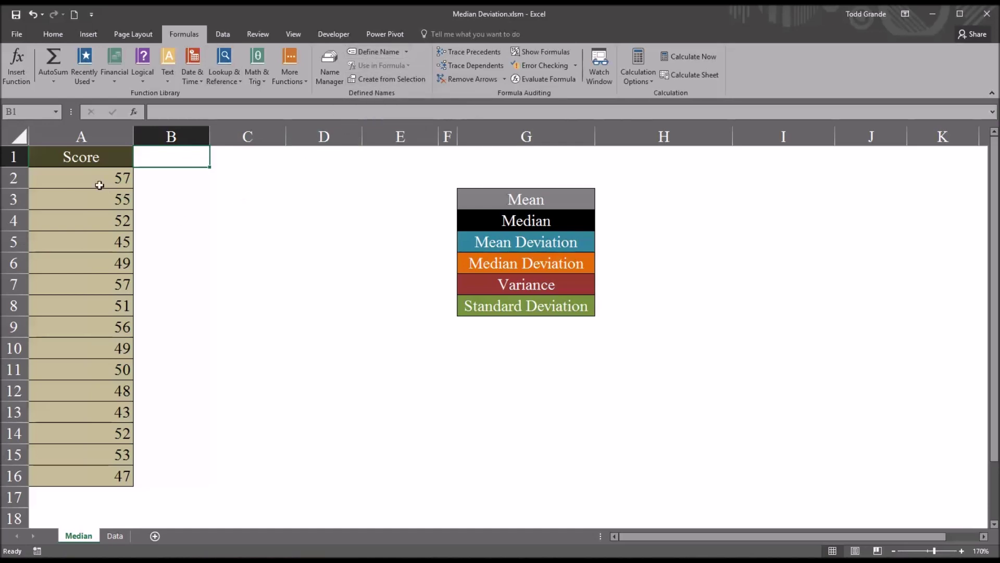
{"action": "left_click_drag", "start_coordinate": [81, 181], "coordinate": [94, 473]}
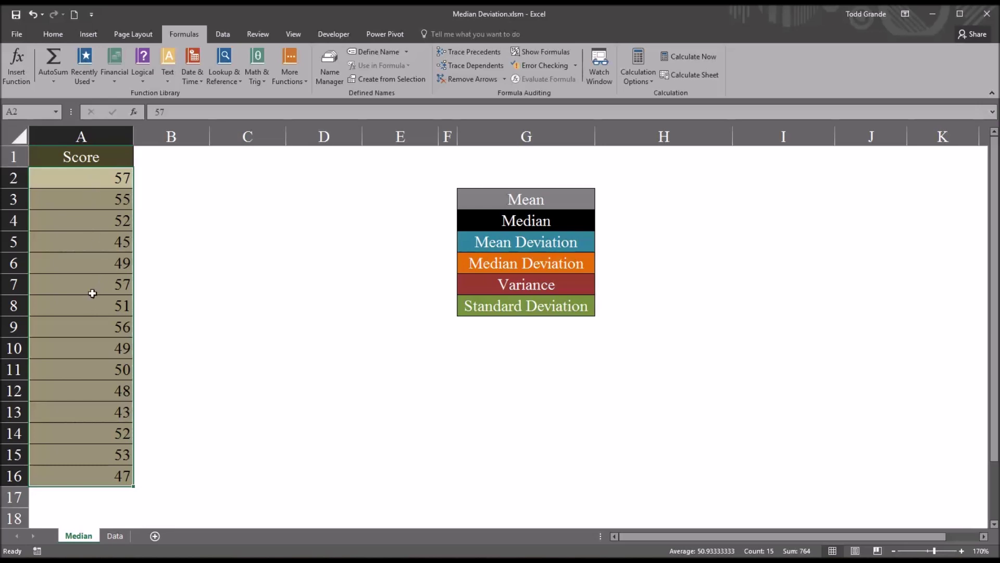
{"action": "left_click", "coordinate": [377, 51]}
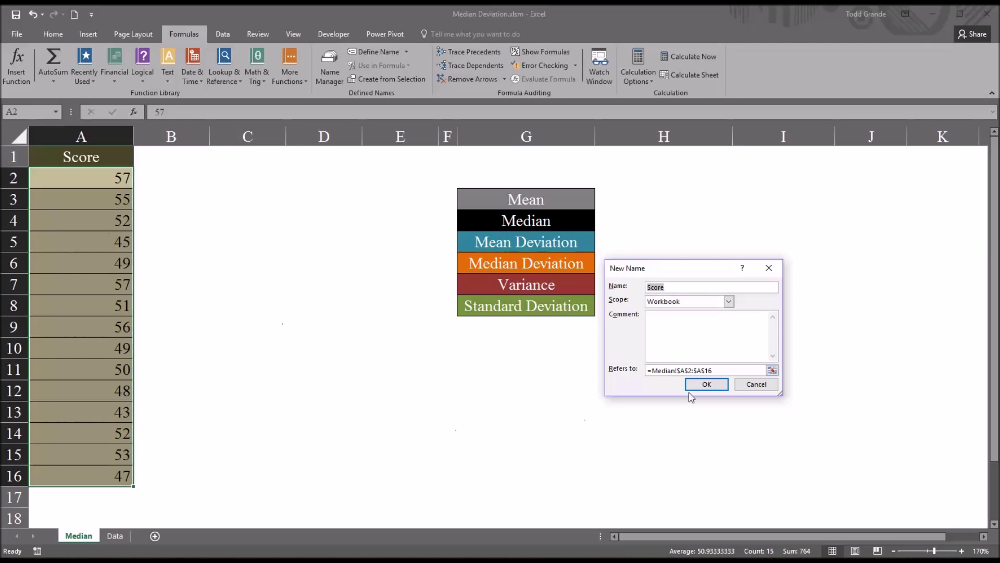
{"action": "left_click", "coordinate": [703, 385]}
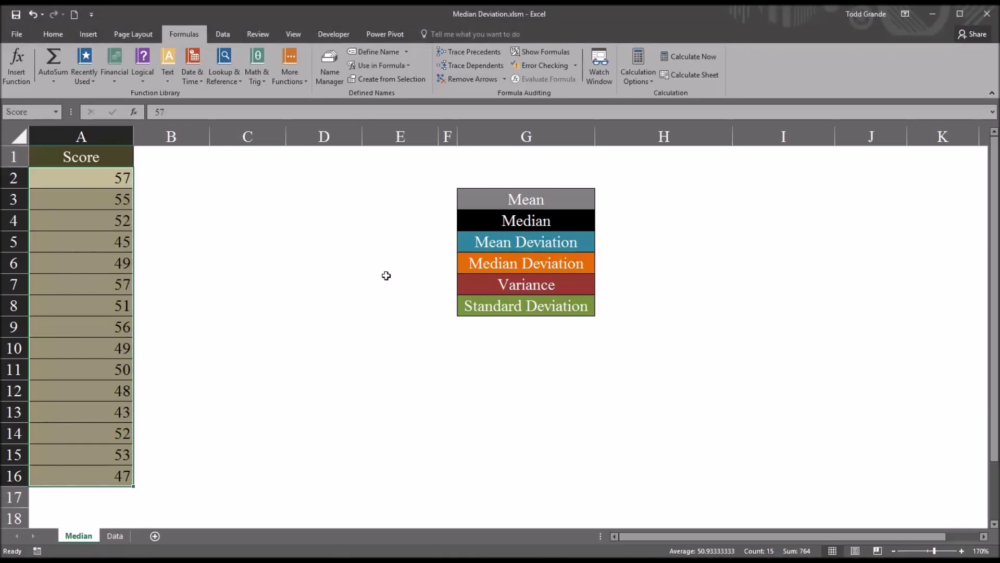
Calculate the mean of the scores in H3 with the formula =AVERAGE(Score).
{"action": "left_click_drag", "start_coordinate": [104, 178], "coordinate": [79, 477]}
{"action": "left_click", "coordinate": [644, 200]}
{"action": "type", "text": "=aver"}
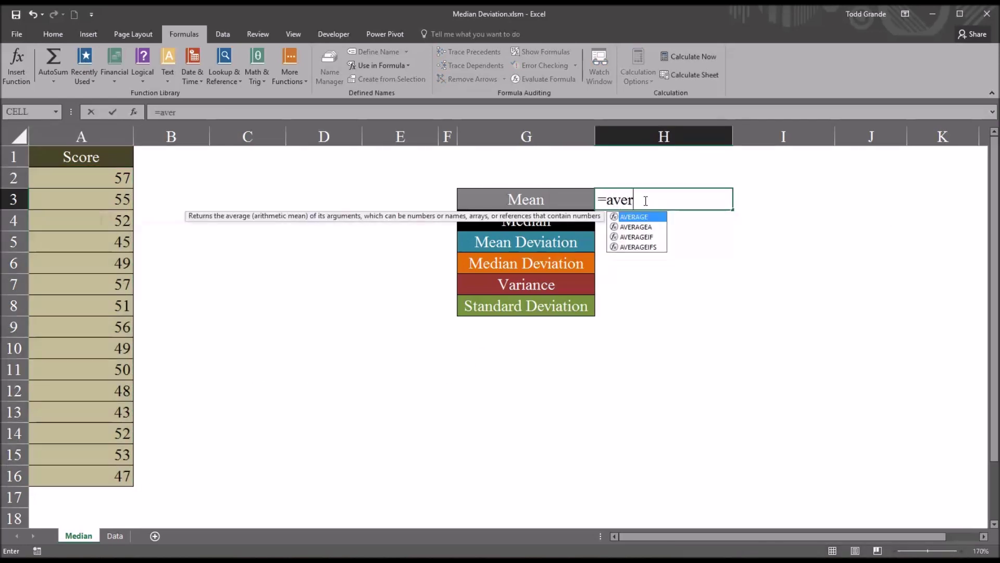
{"action": "key", "text": "Tab"}
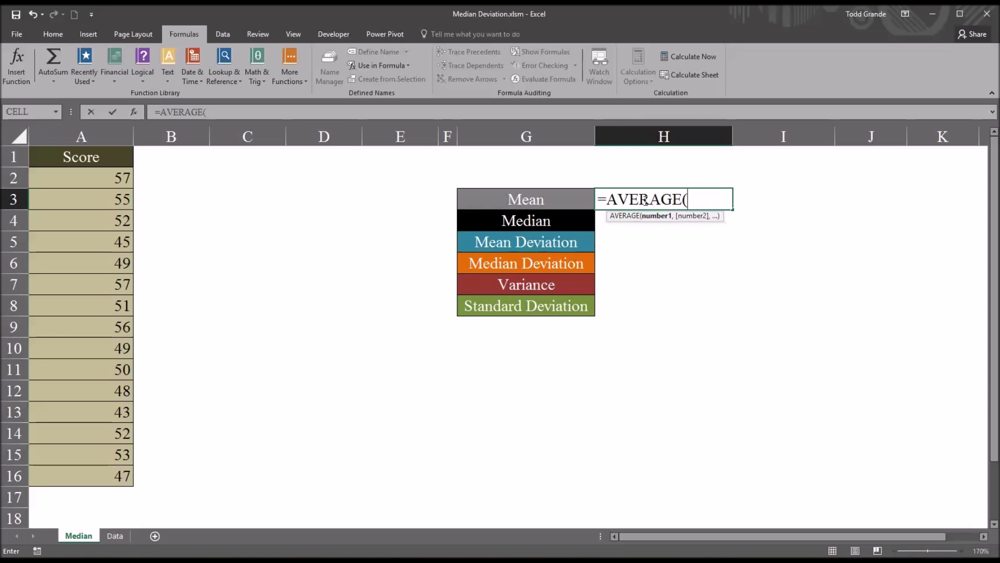
{"action": "type", "text": "sc"}
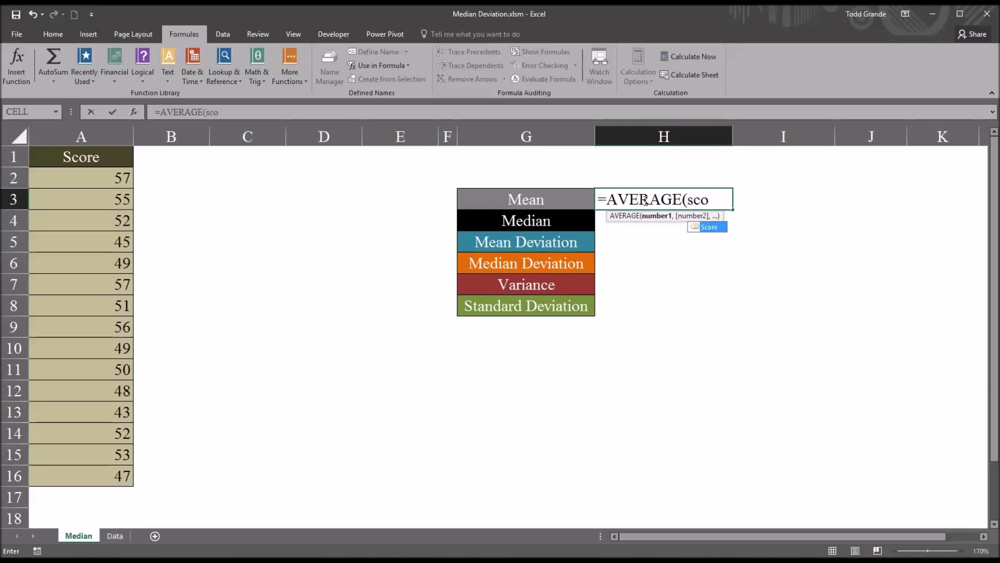
{"action": "type", "text": "o"}
{"action": "key", "text": "Tab"}
{"action": "key", "text": "Return"}
{"action": "left_click", "coordinate": [645, 202]}
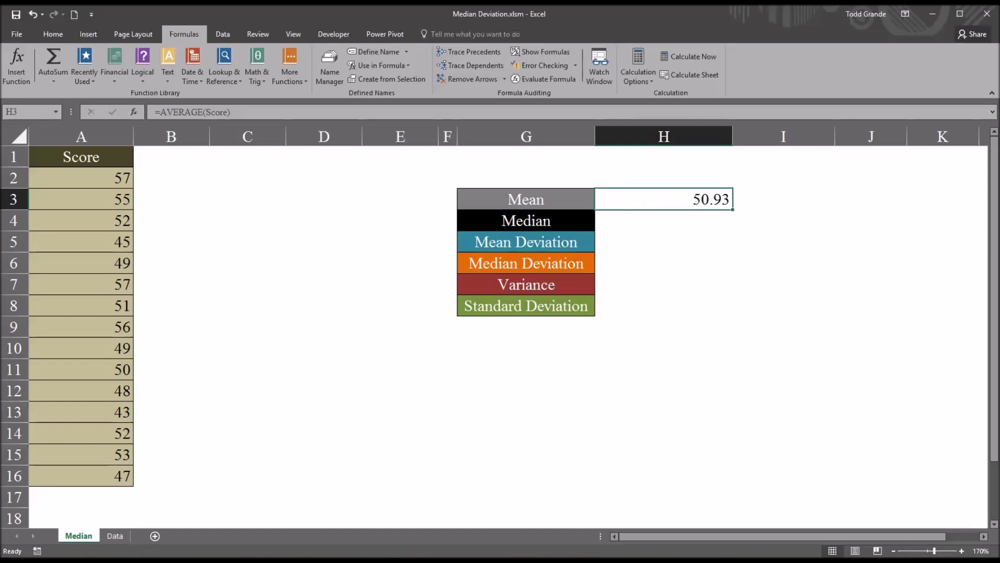
Calculate the median of the scores in H4 with the formula =MEDIAN(Score).
{"action": "left_click", "coordinate": [672, 222]}
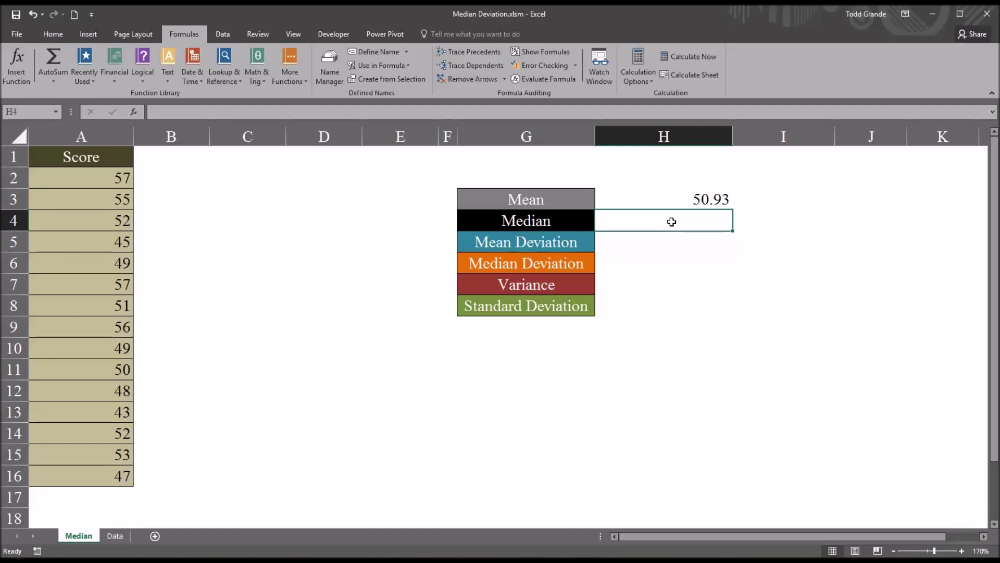
{"action": "type", "text": "=me"}
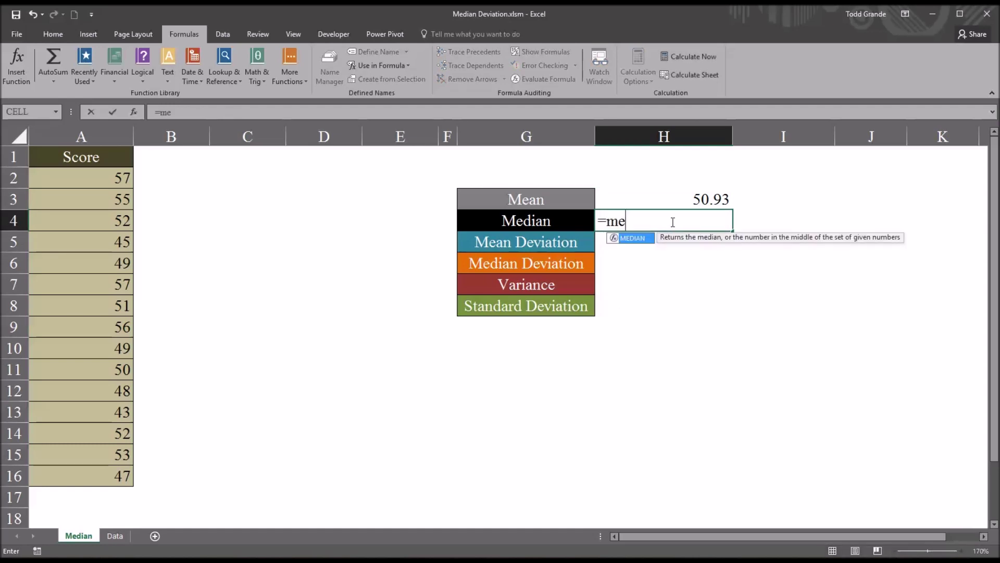
{"action": "key", "text": "Tab"}
{"action": "type", "text": "sc"}
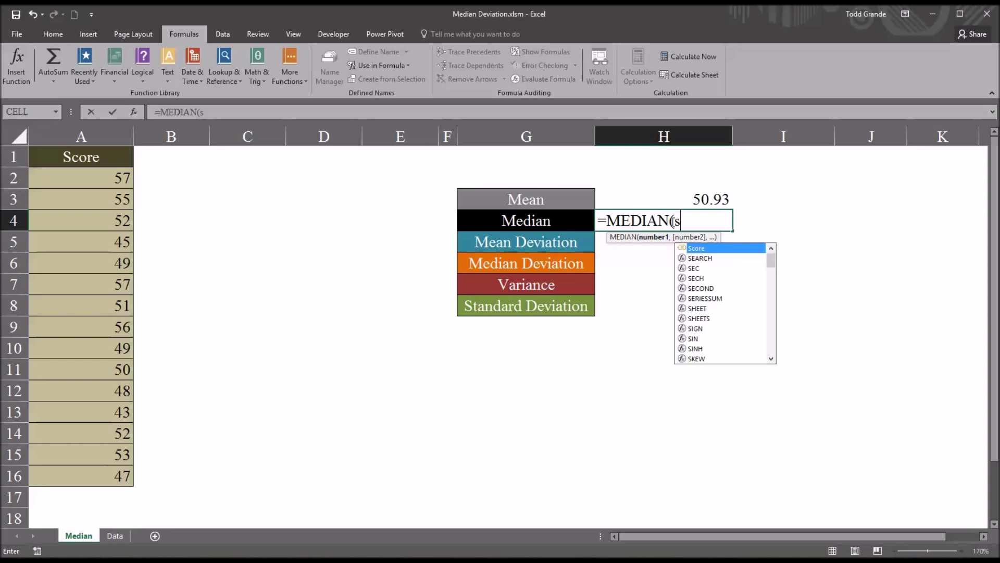
{"action": "key", "text": "Tab"}
{"action": "key", "text": "Return"}
{"action": "left_click", "coordinate": [671, 222]}
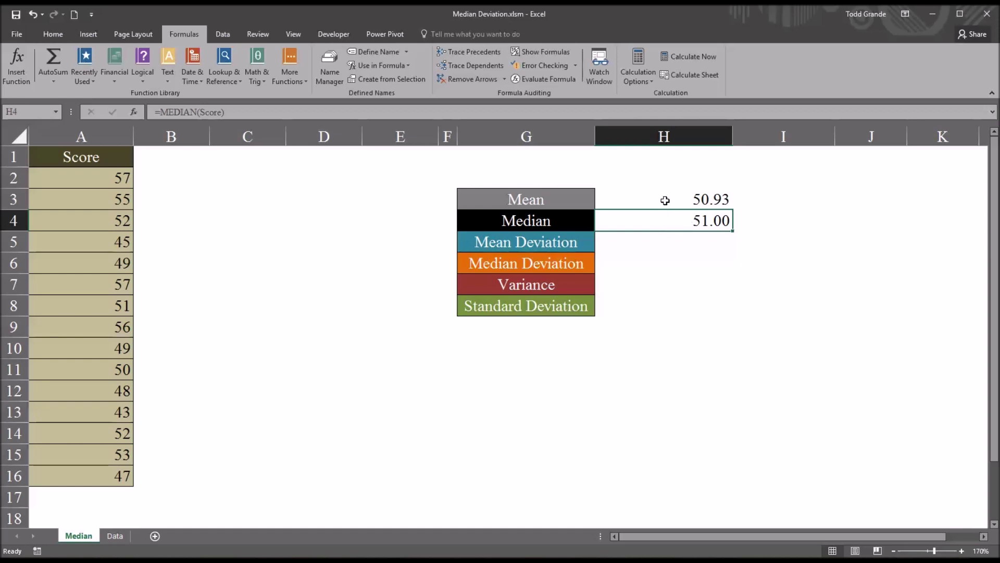
{"action": "left_click", "coordinate": [665, 201]}
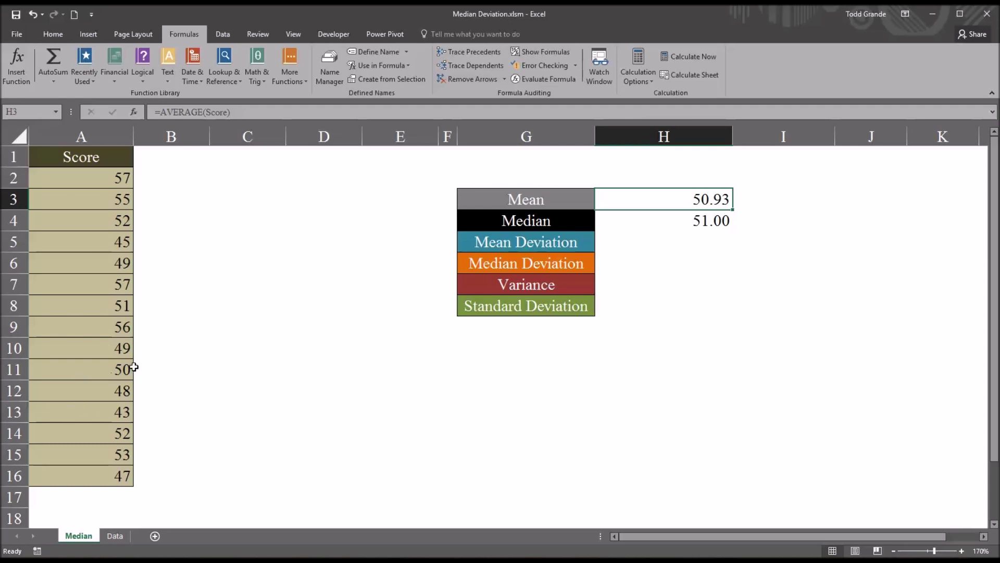
{"action": "left_click", "coordinate": [647, 223]}
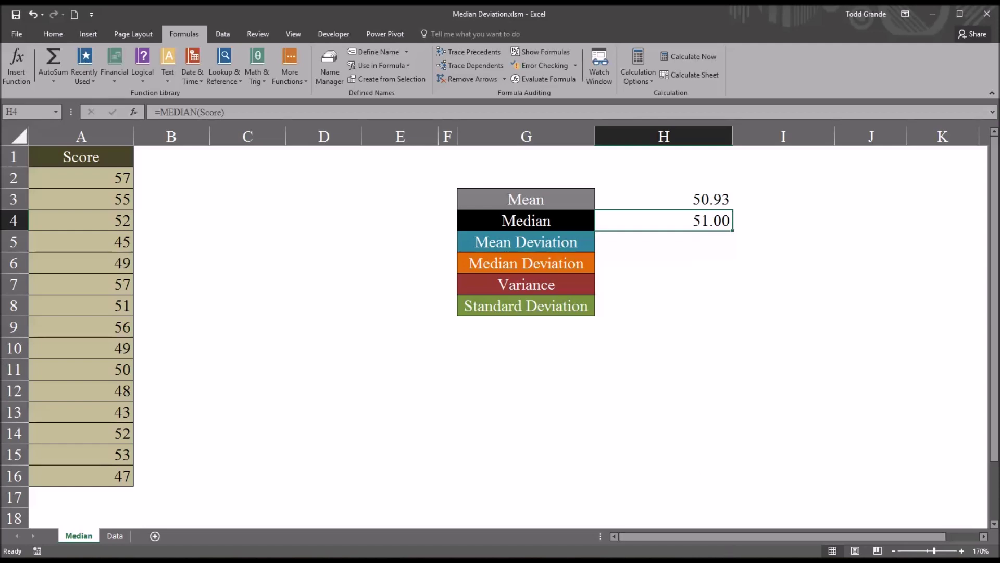
Calculate the mean deviation of the scores in H5 with the formula =AVEDEV(Score).
{"action": "left_click", "coordinate": [635, 243]}
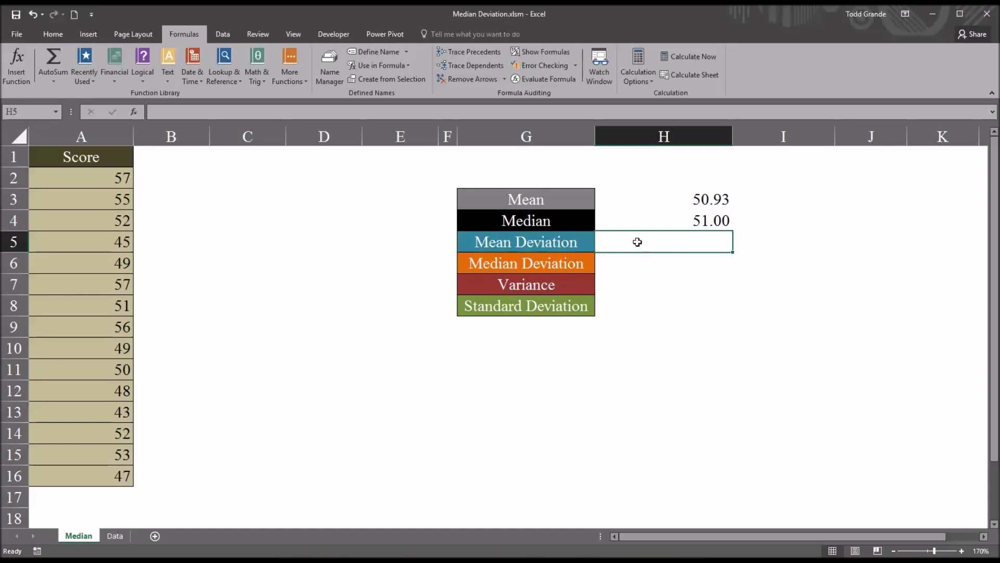
{"action": "type", "text": "="}
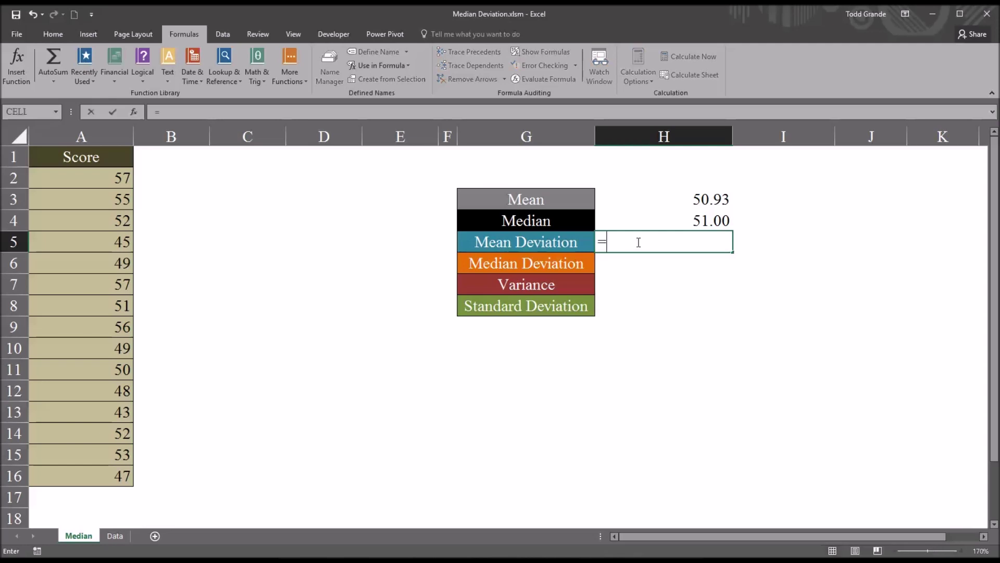
{"action": "type", "text": "aved"}
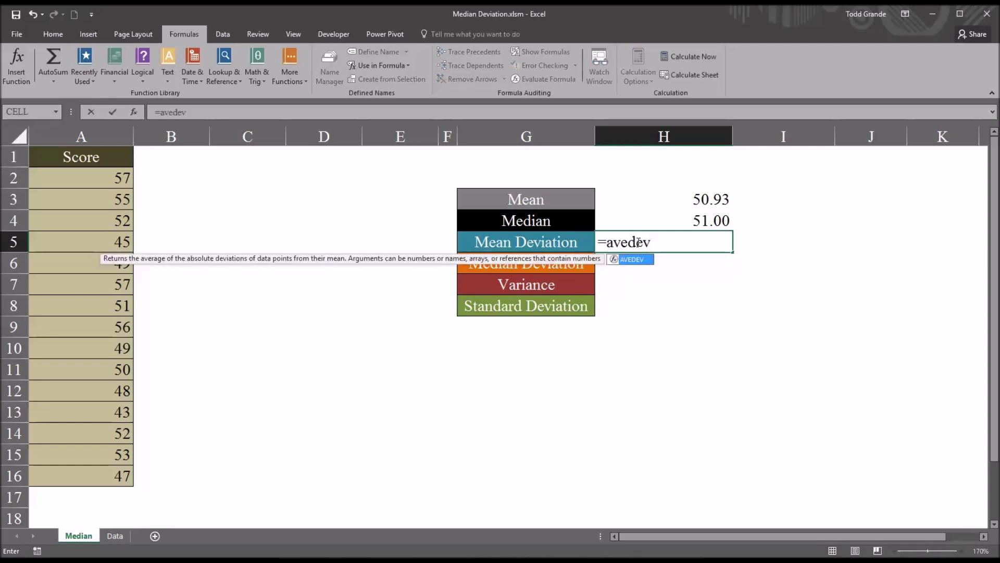
{"action": "type", "text": "ev"}
{"action": "key", "text": "Tab"}
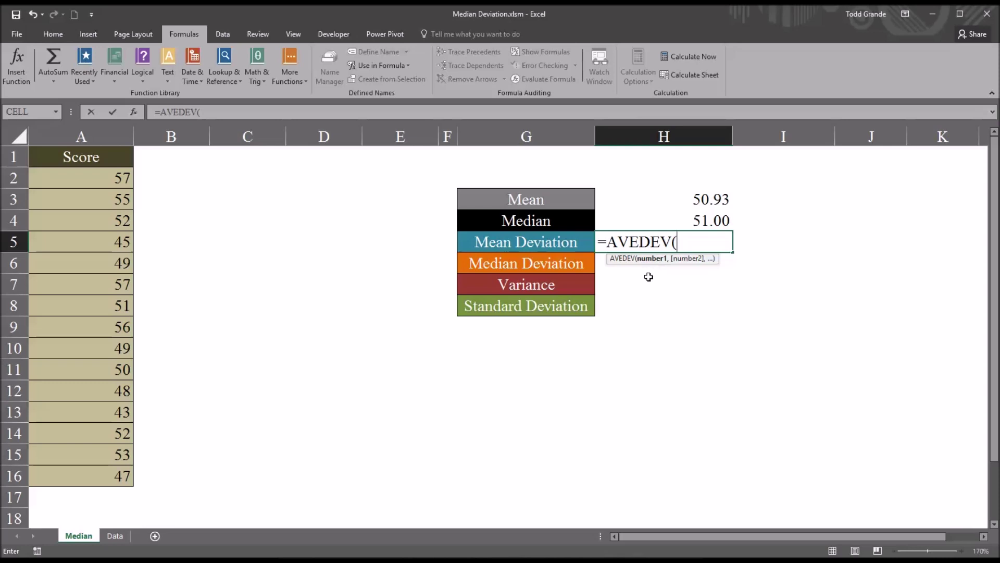
{"action": "type", "text": "sc"}
{"action": "key", "text": "Tab"}
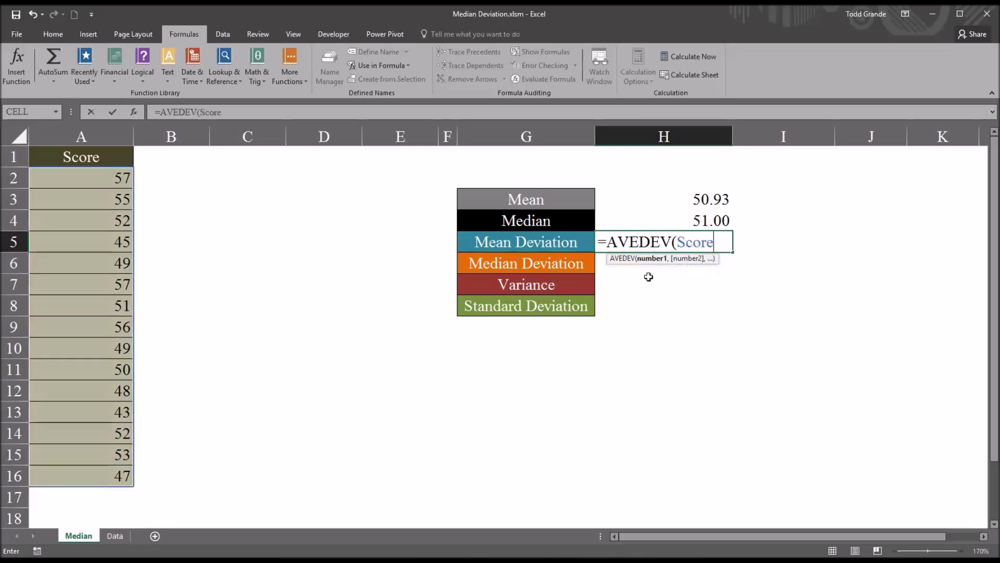
{"action": "key", "text": "Return"}
{"action": "left_click", "coordinate": [653, 242]}
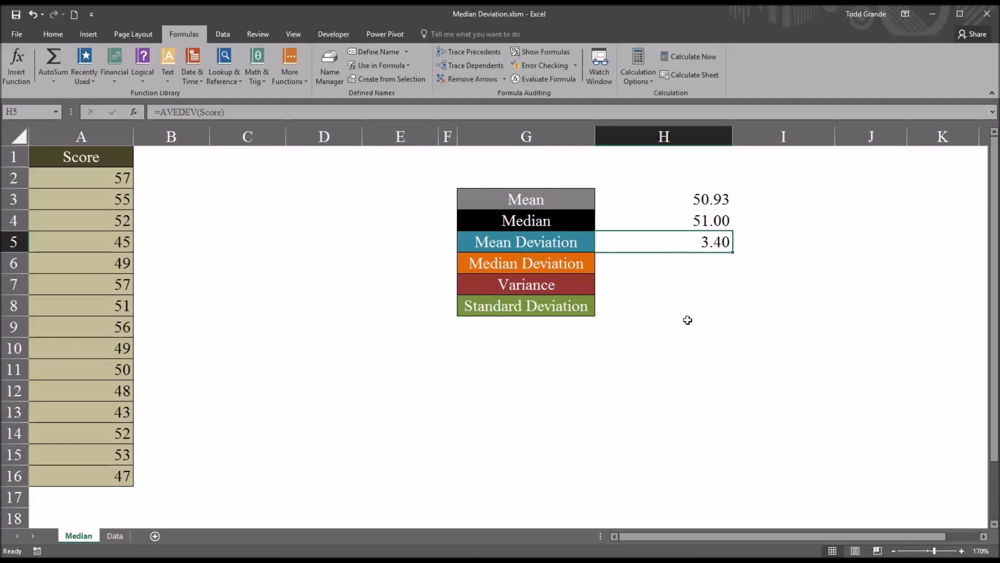
Compute each score's absolute deviation from the mean by entering =ABS(A2-$H$3) in B2 and filling it down to B16.
{"action": "left_click", "coordinate": [179, 180]}
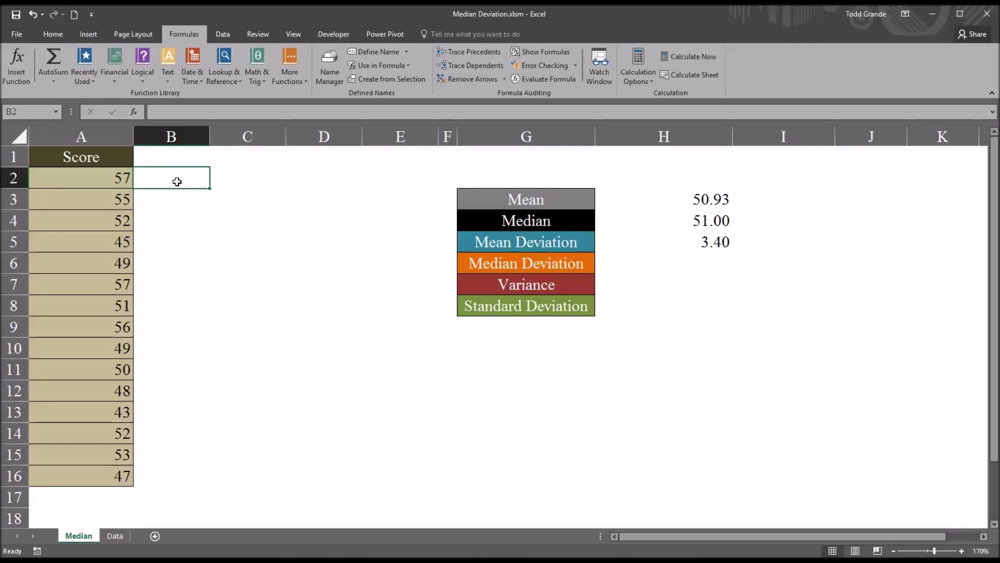
{"action": "type", "text": "="}
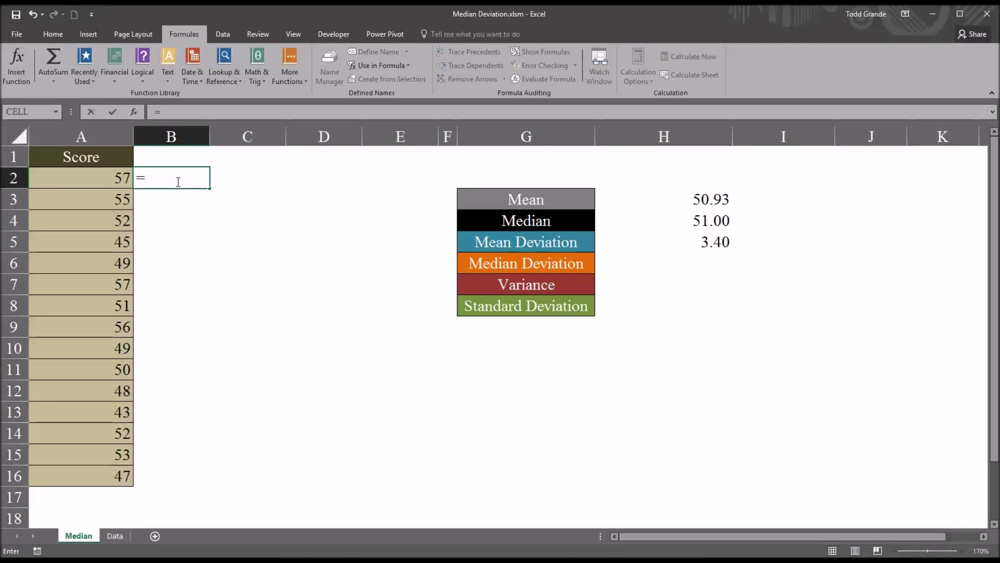
{"action": "type", "text": "abs("}
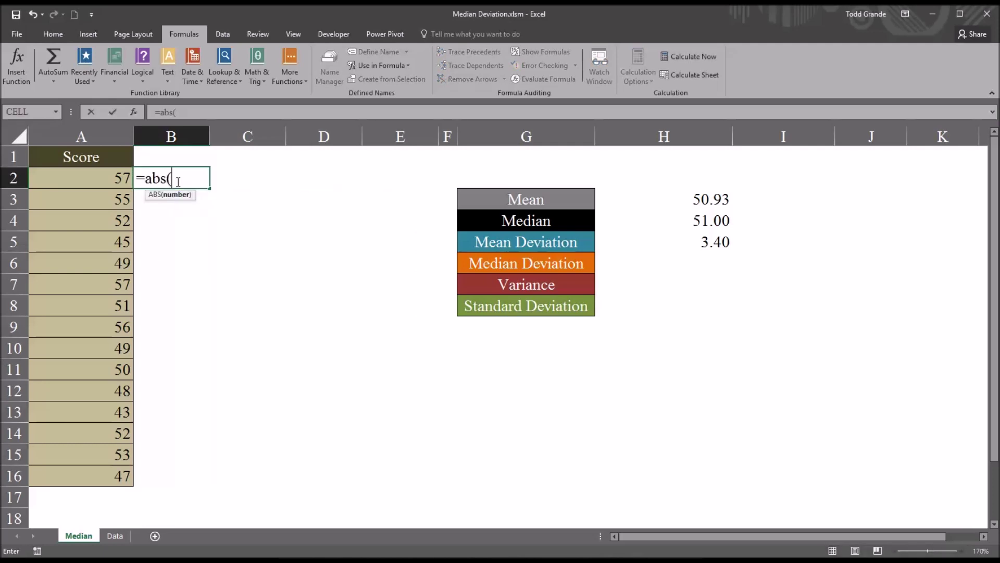
{"action": "left_click", "coordinate": [87, 179]}
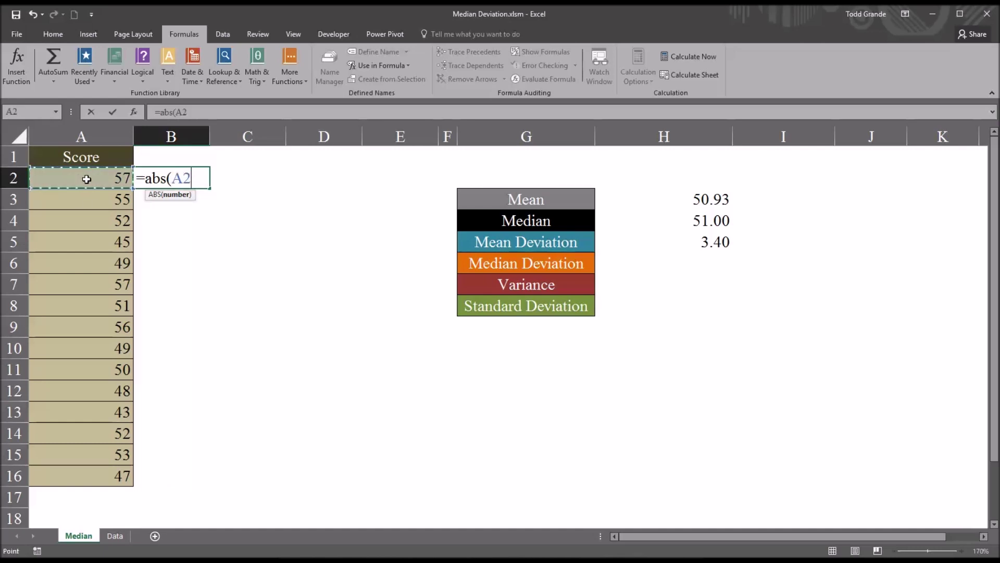
{"action": "type", "text": "-"}
{"action": "left_click", "coordinate": [646, 205]}
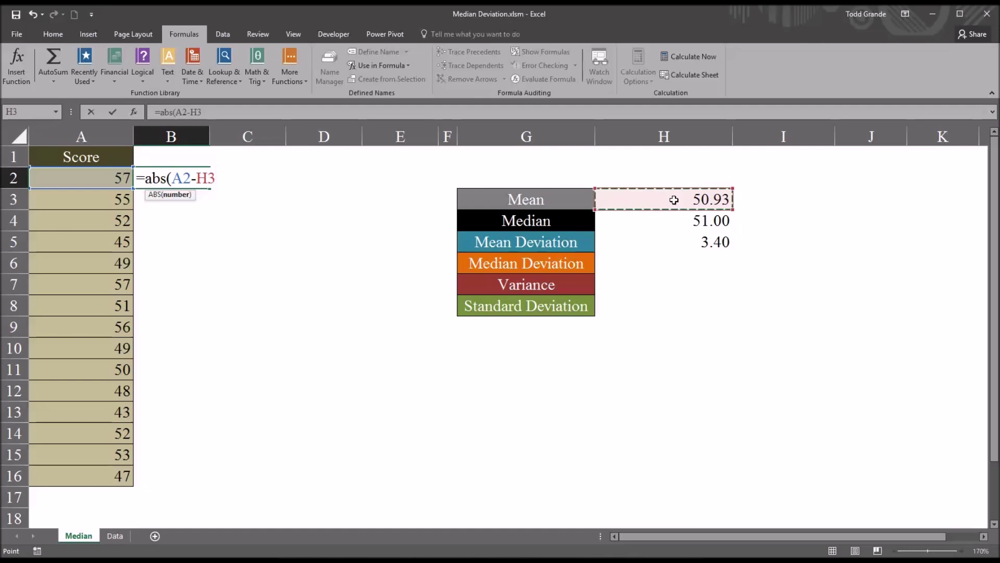
{"action": "key", "text": "F4"}
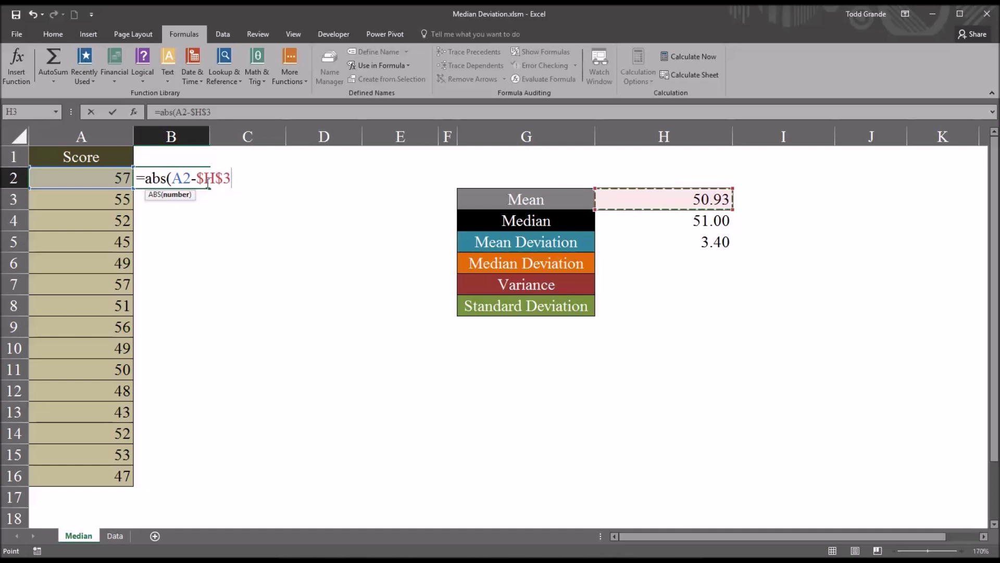
{"action": "key", "text": "Return"}
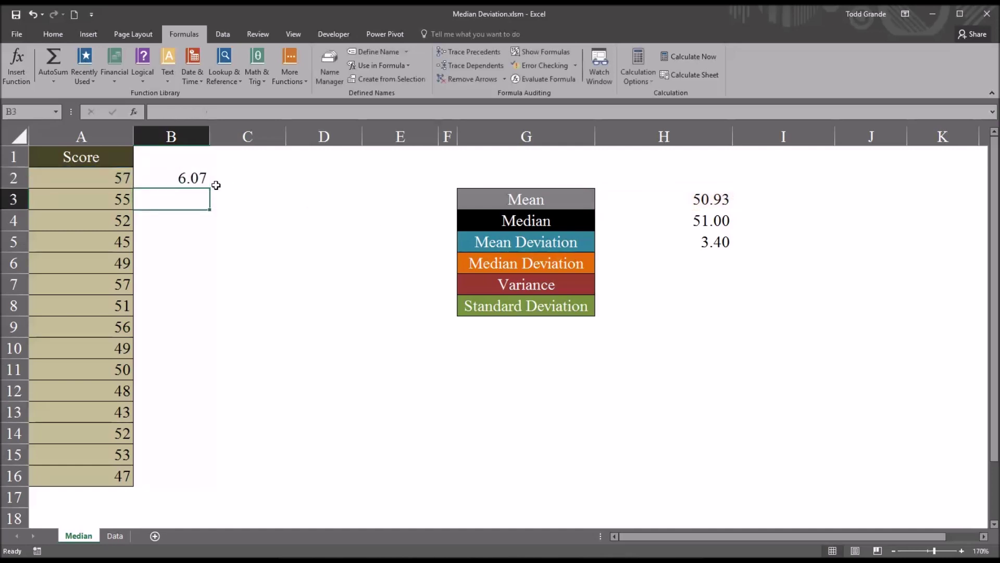
{"action": "left_click", "coordinate": [191, 176]}
{"action": "left_click_drag", "start_coordinate": [208, 187], "coordinate": [194, 485]}
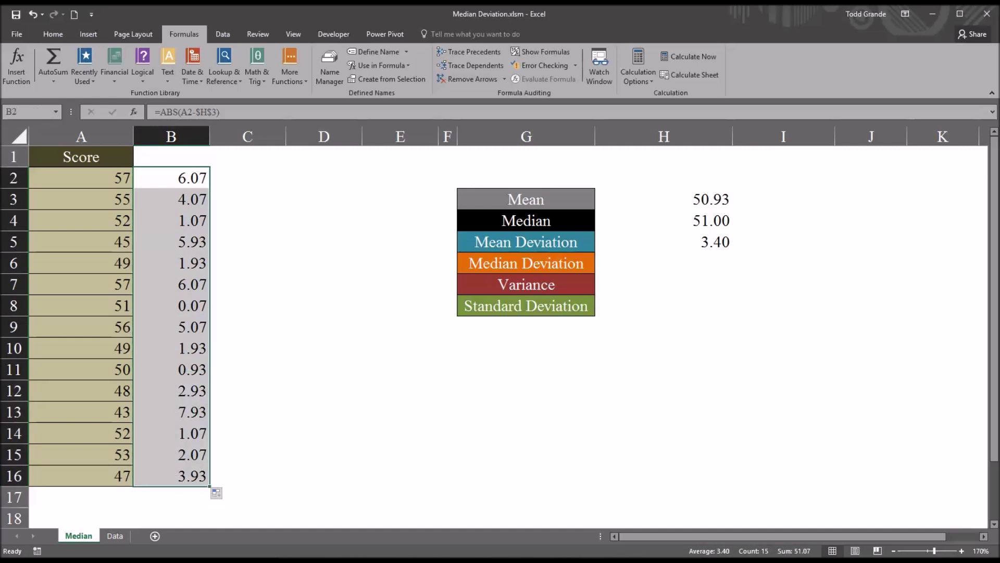
Average the absolute deviations in H12 with =AVERAGE(B2:B16) and compare it with the mean deviation in H5.
{"action": "left_click", "coordinate": [669, 384]}
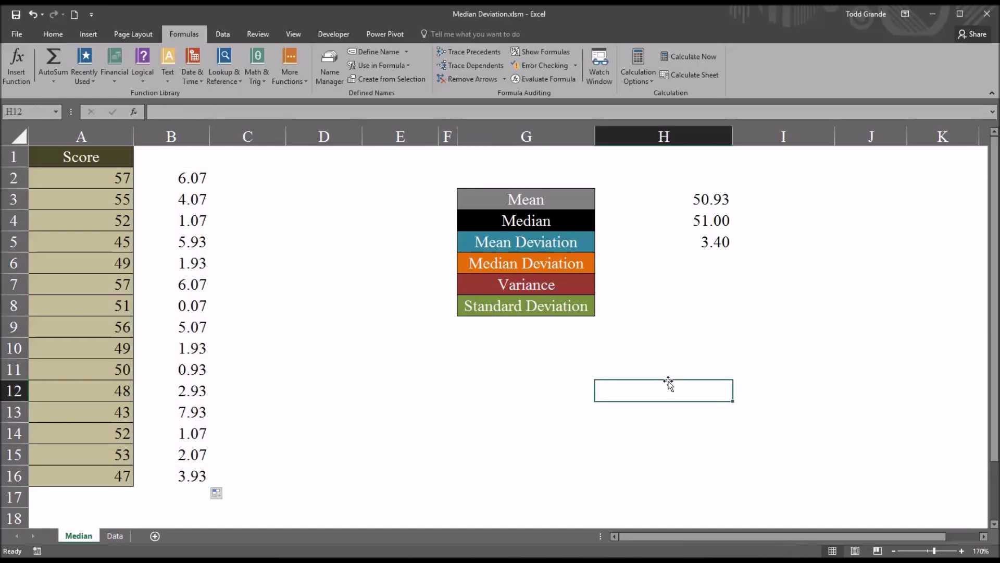
{"action": "type", "text": "=av"}
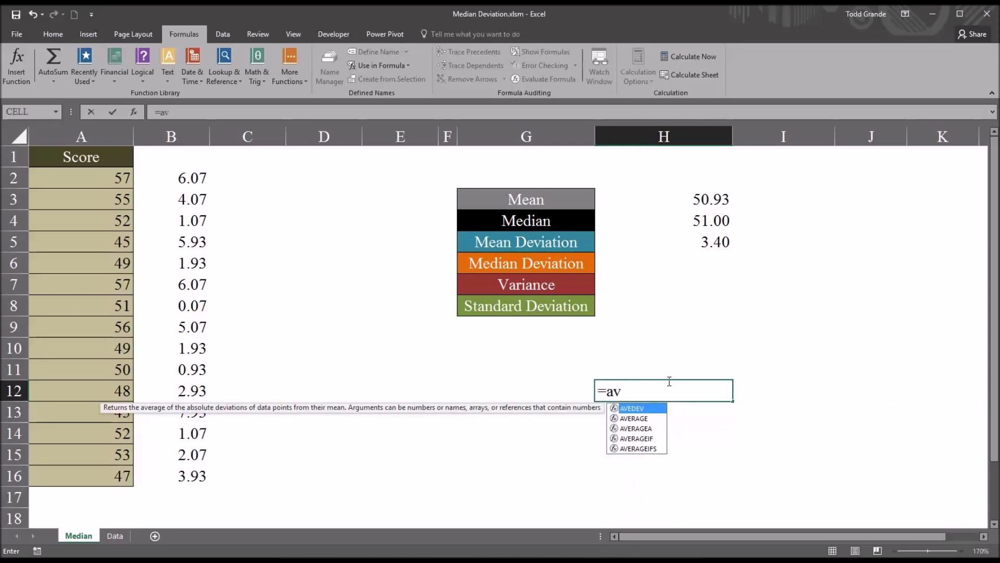
{"action": "key", "text": "Down"}
{"action": "key", "text": "Tab"}
{"action": "left_click_drag", "start_coordinate": [156, 177], "coordinate": [170, 474]}
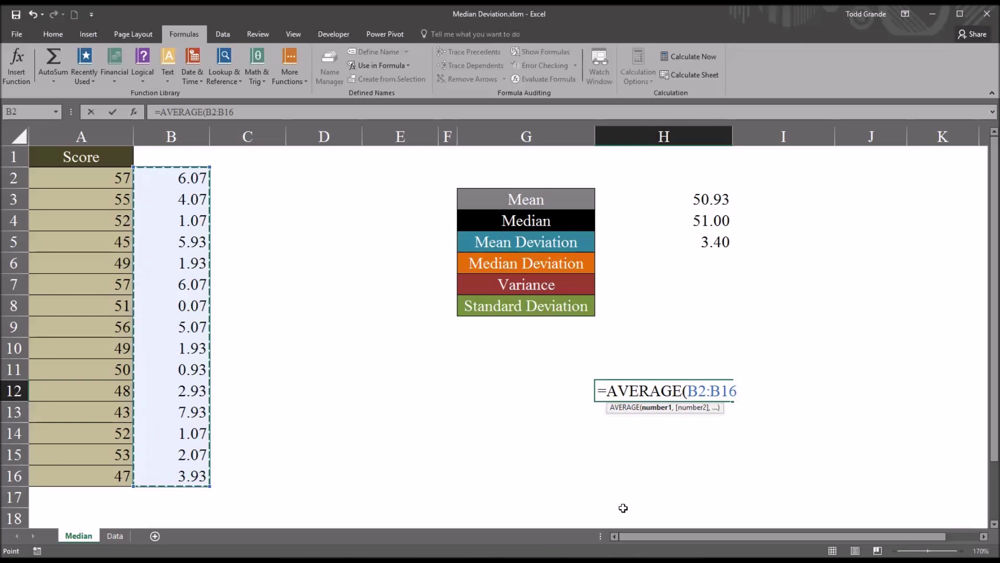
{"action": "key", "text": "Return"}
{"action": "left_click", "coordinate": [647, 390]}
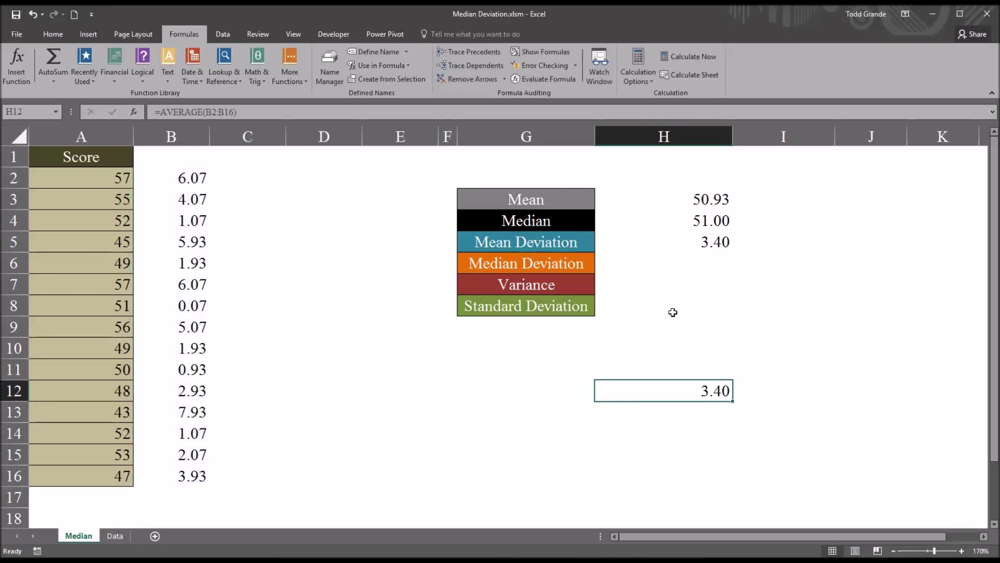
{"action": "left_click", "coordinate": [660, 243]}
{"action": "left_click", "coordinate": [664, 392]}
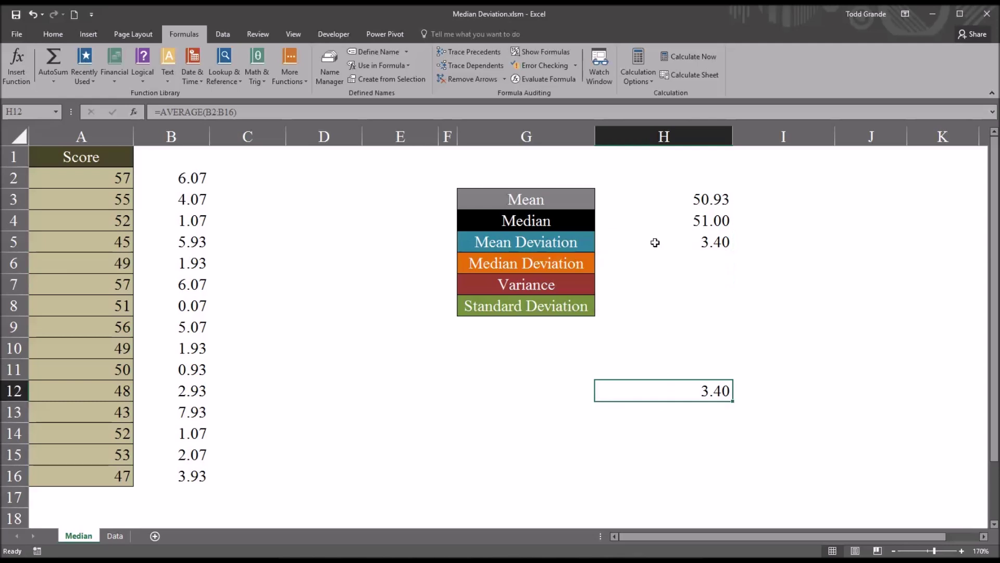
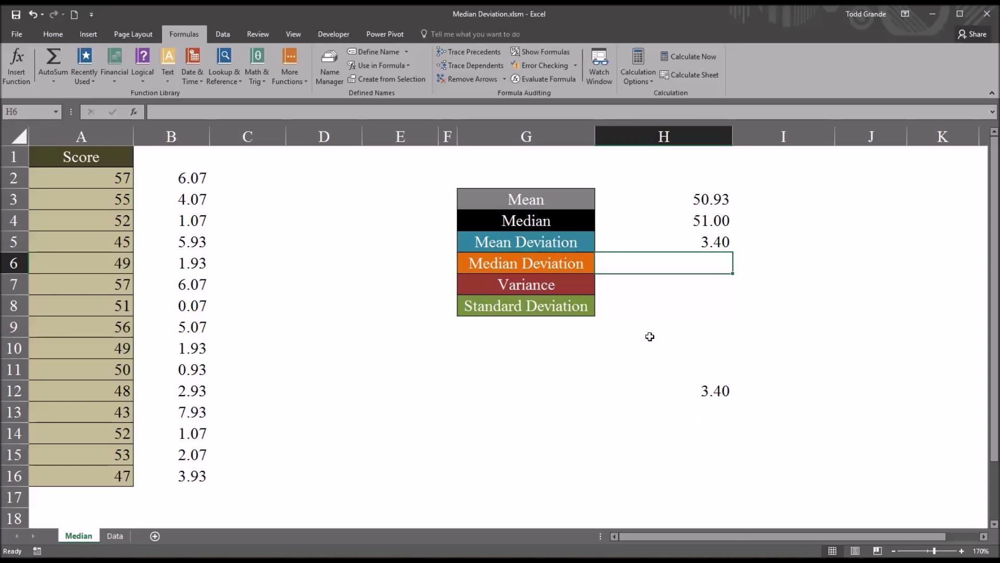
Calculate the median deviation of the scores in H6 with the array formula =MEDIAN(ABS(Score-MEDIAN(Score))).
{"action": "type", "text": "=me"}
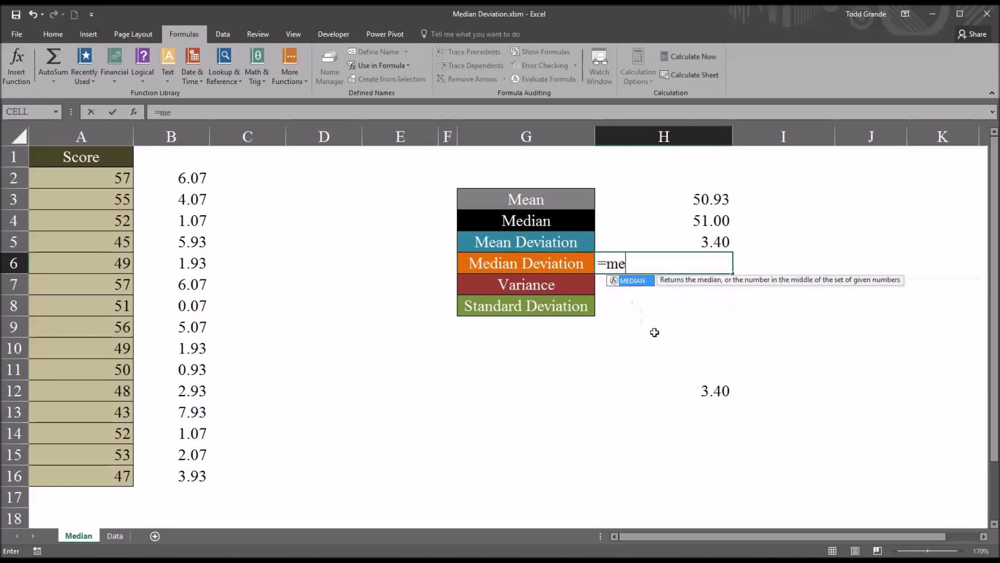
{"action": "key", "text": "Tab"}
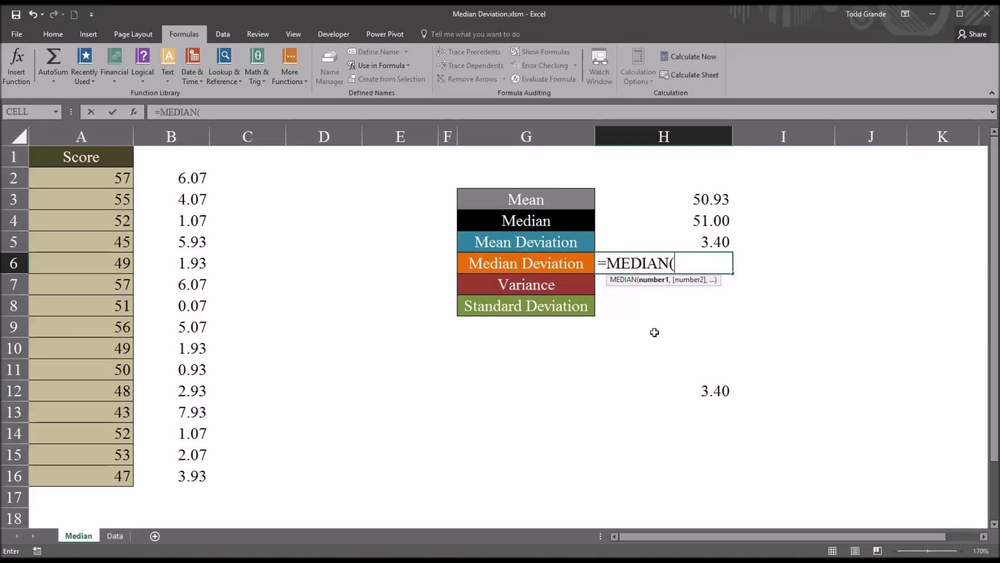
{"action": "type", "text": "abs"}
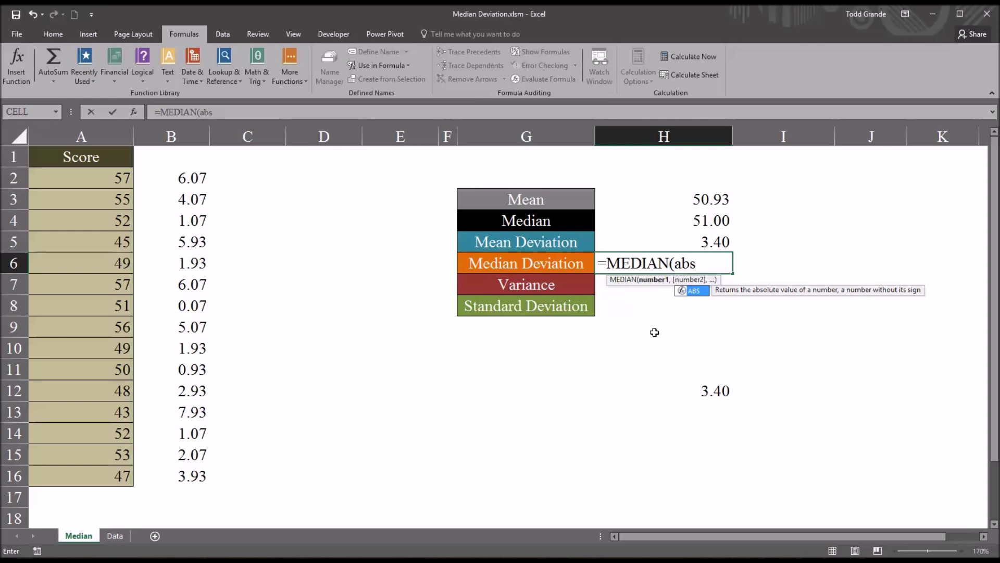
{"action": "type", "text": "(score"}
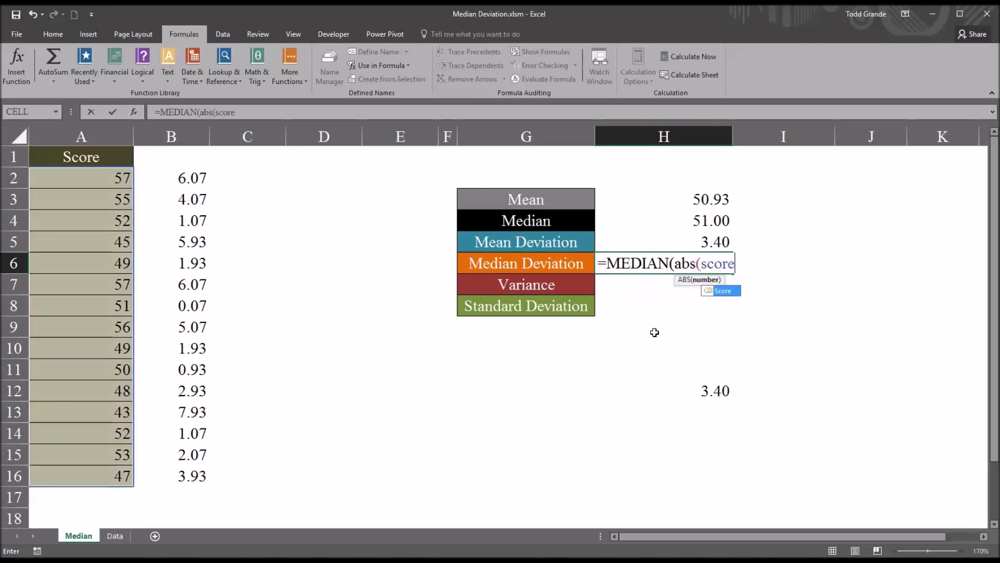
{"action": "type", "text": "-"}
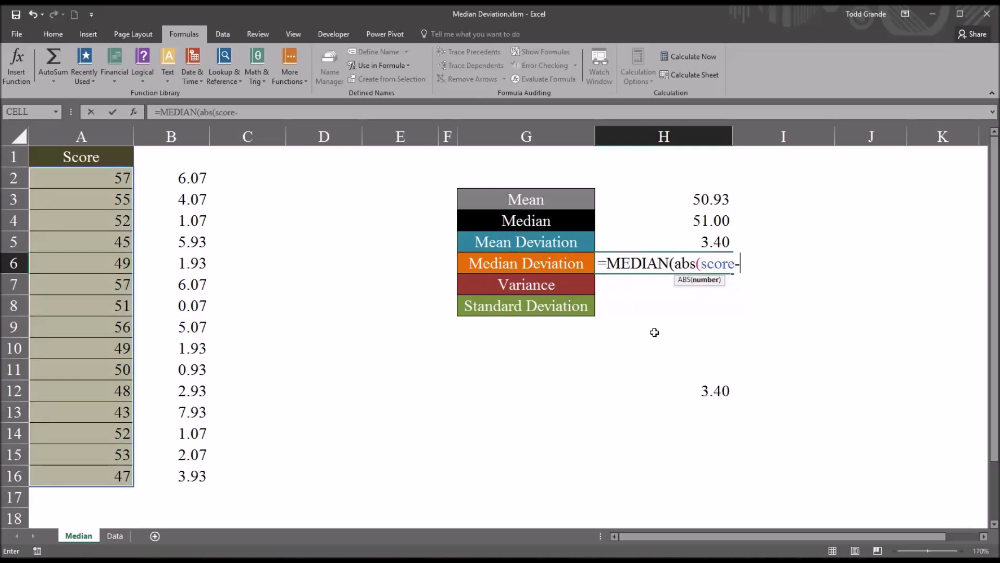
{"action": "type", "text": "median"}
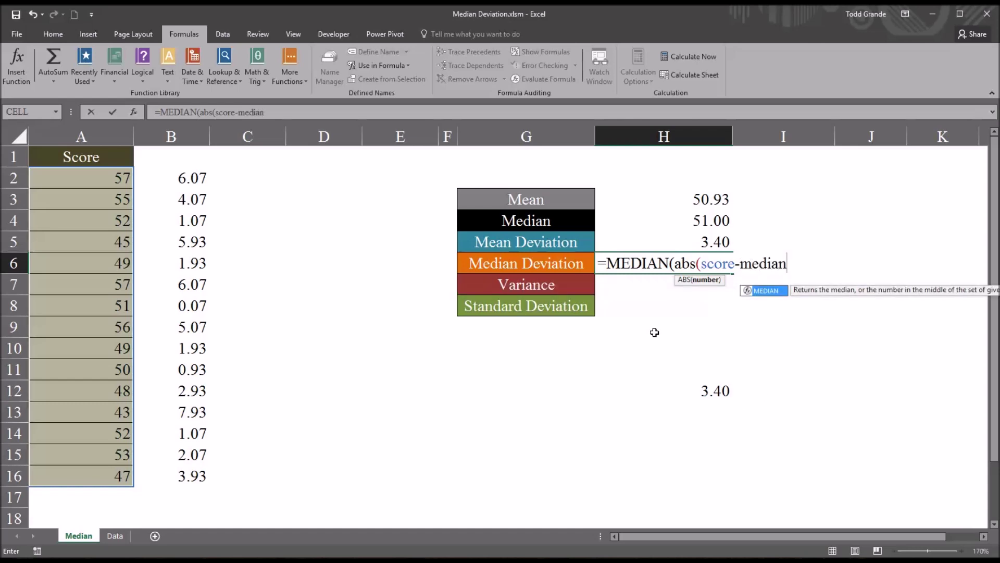
{"action": "type", "text": "(sc"}
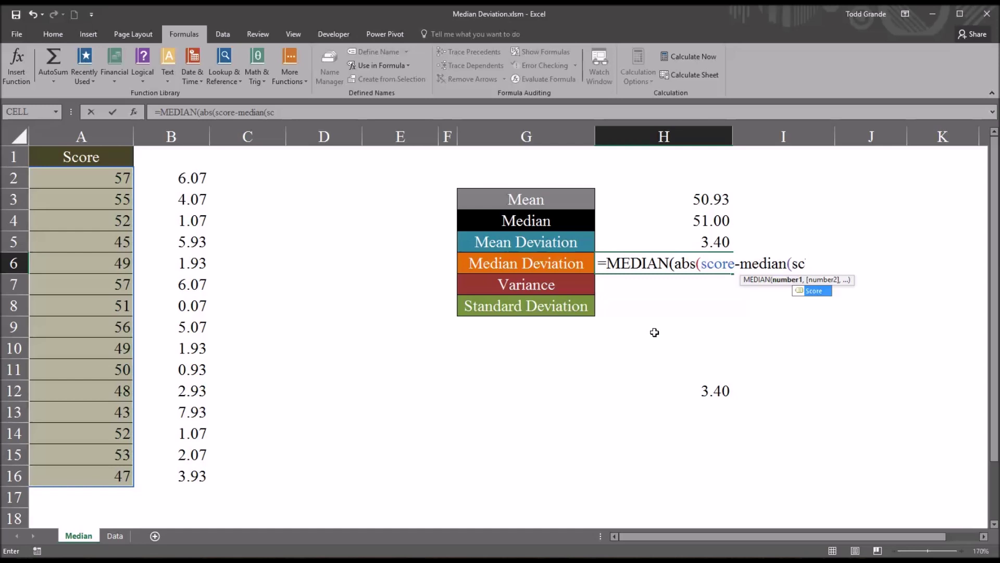
{"action": "key", "text": "Tab"}
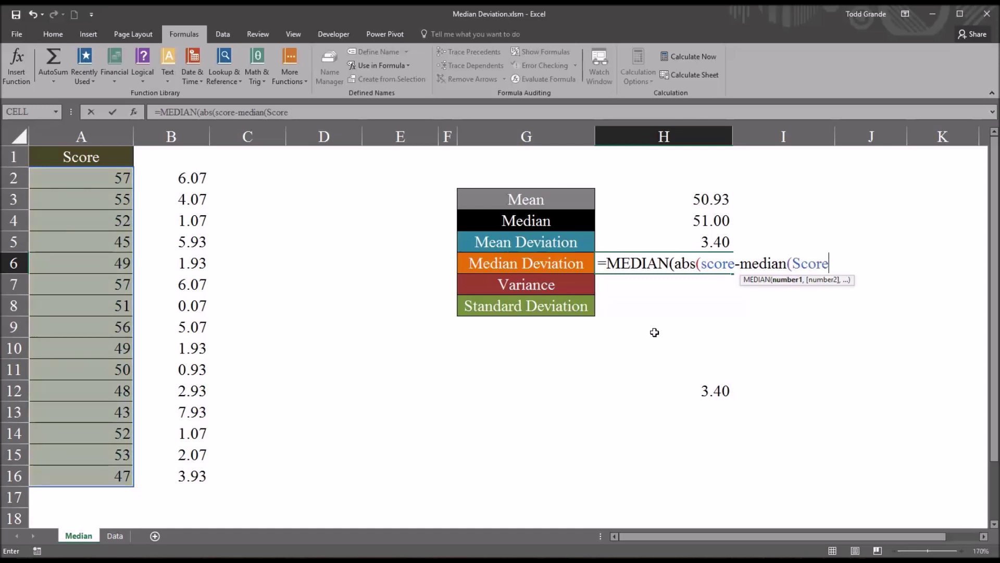
{"action": "type", "text": "))"}
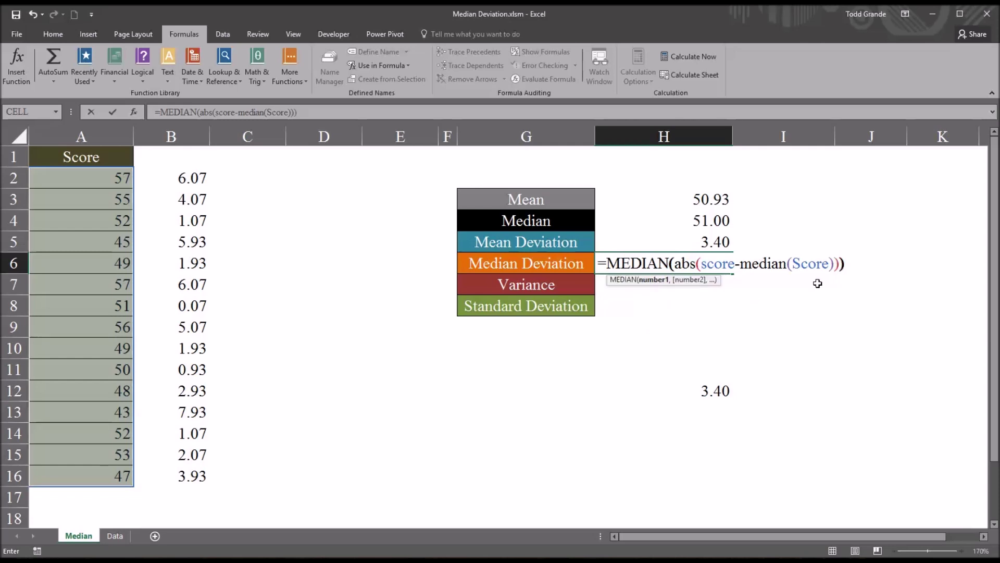
{"action": "type", "text": ")"}
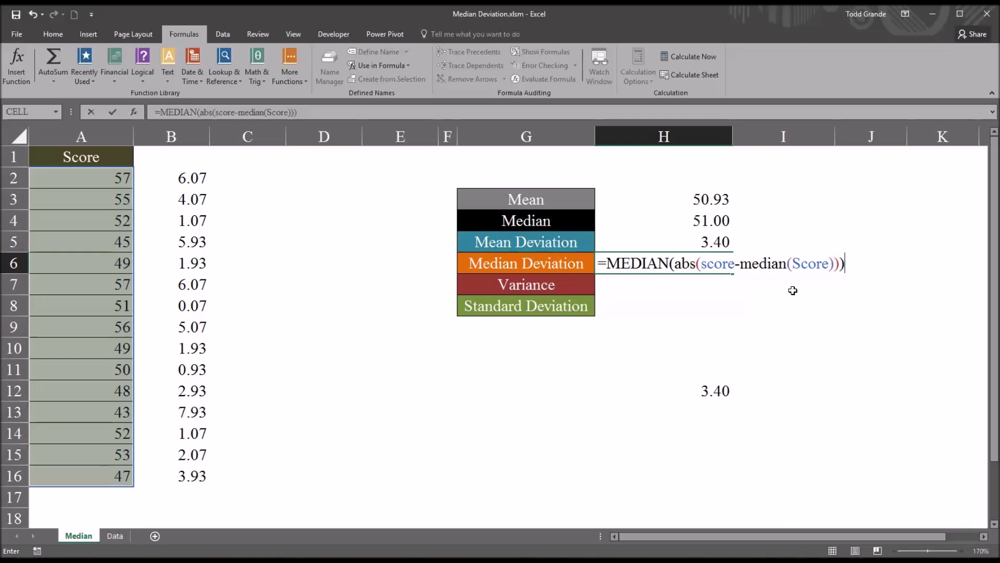
{"action": "key", "text": "ctrl+shift+Return"}
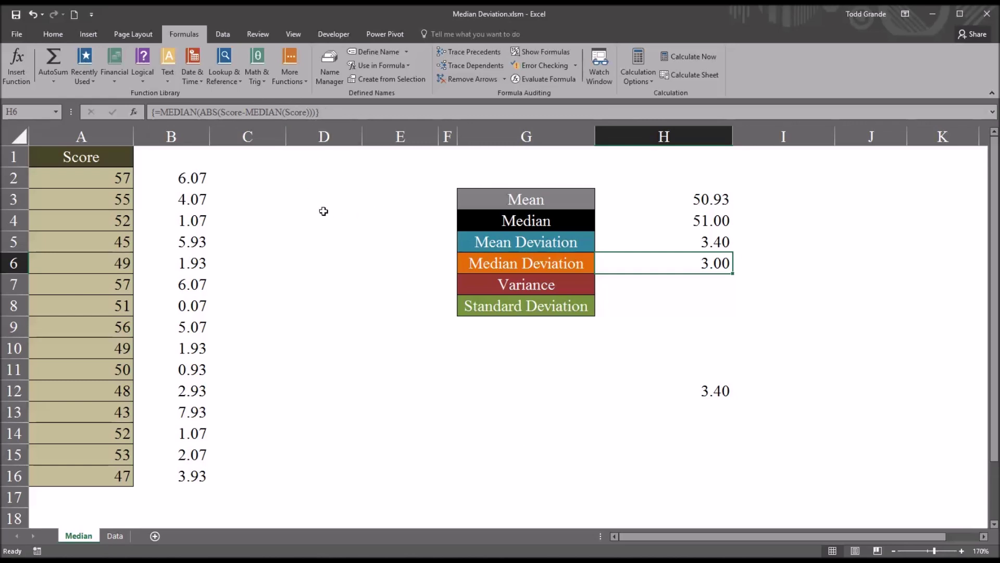
Compute each score's absolute deviation from the median by entering =ABS(A2-$H$4) in C2 and filling it down to C16.
{"action": "left_click", "coordinate": [248, 181]}
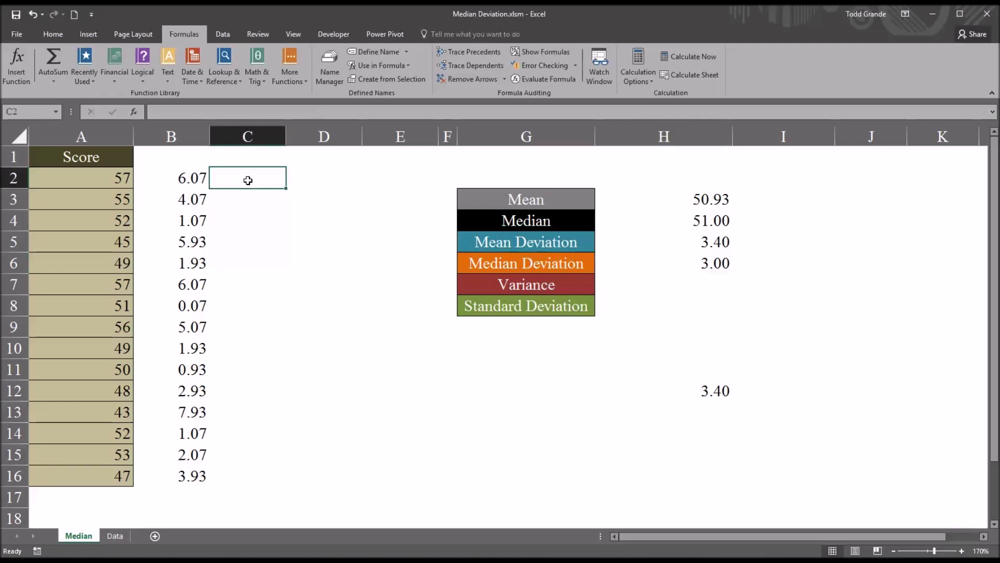
{"action": "type", "text": "="}
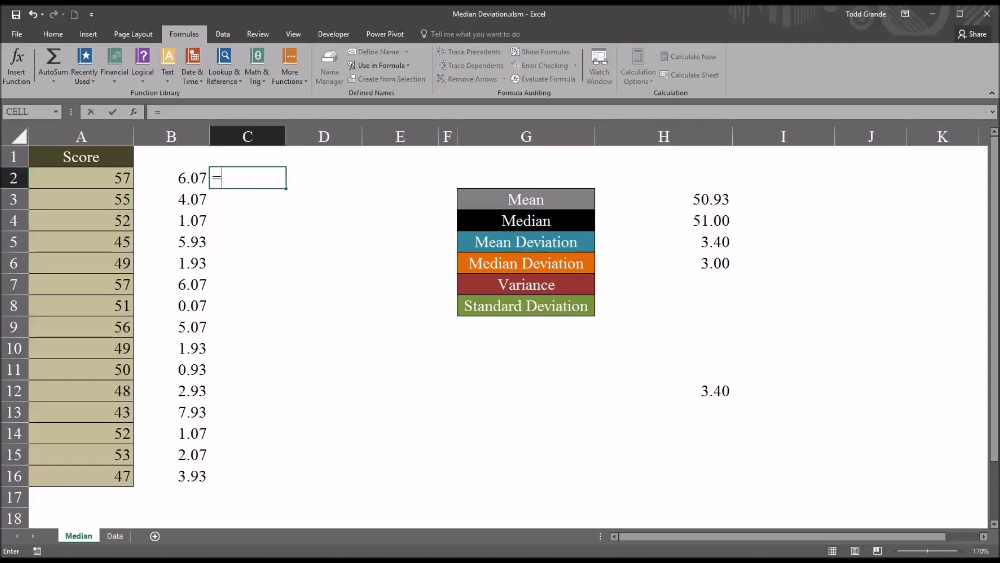
{"action": "type", "text": "abs("}
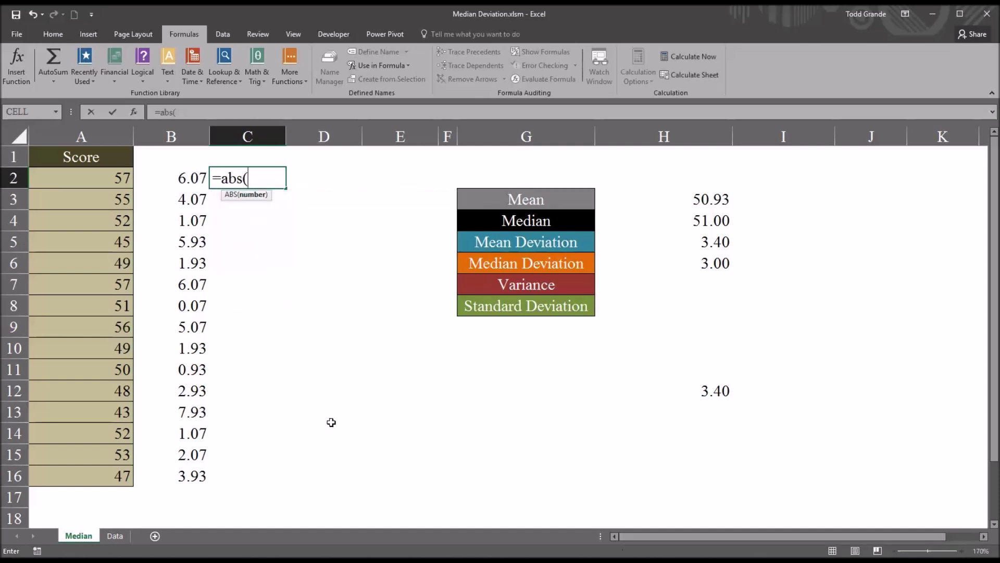
{"action": "left_click", "coordinate": [104, 183]}
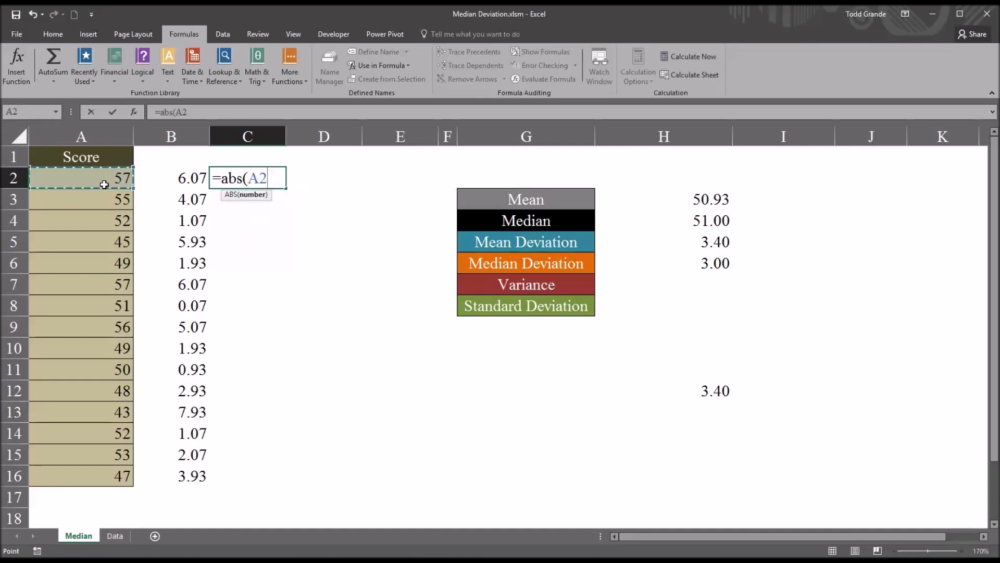
{"action": "type", "text": "-"}
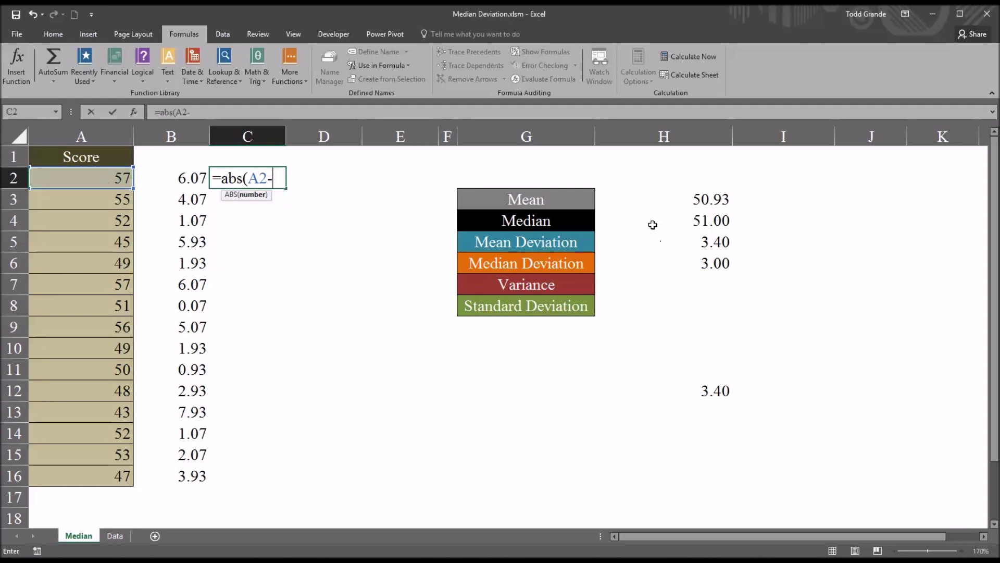
{"action": "left_click", "coordinate": [652, 224]}
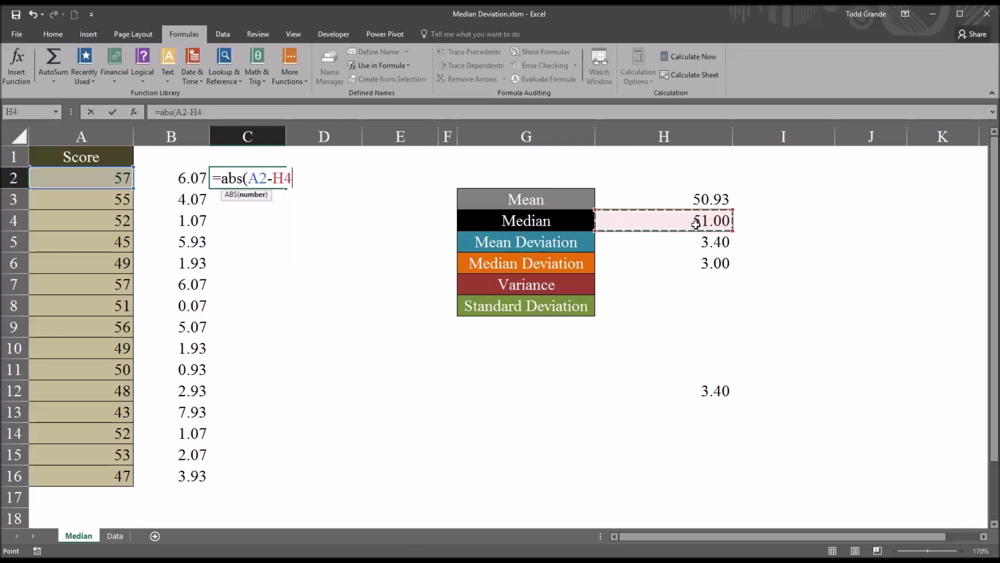
{"action": "key", "text": "F4"}
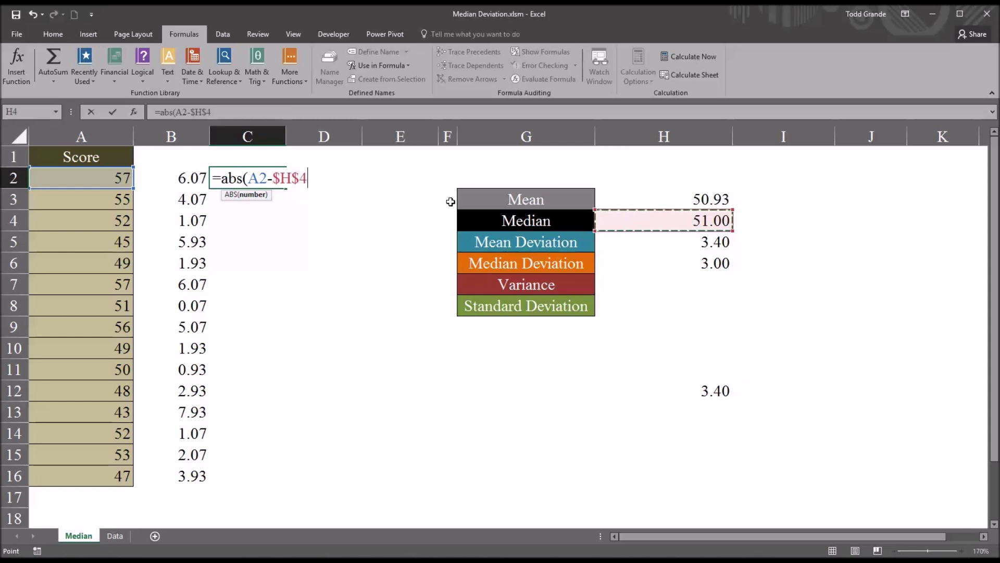
{"action": "key", "text": "Return"}
{"action": "left_click", "coordinate": [257, 174]}
{"action": "left_click_drag", "start_coordinate": [288, 190], "coordinate": [235, 475]}
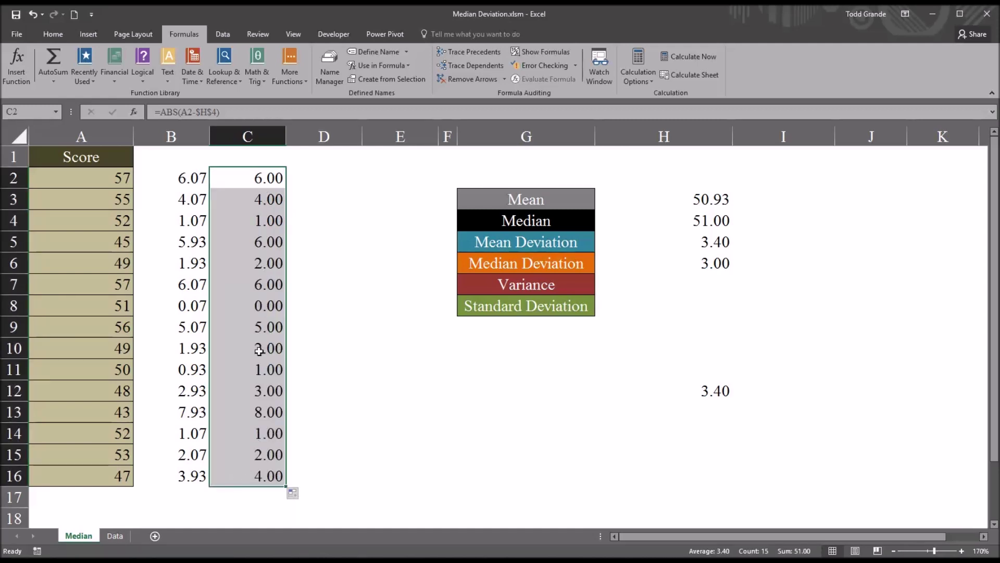
Take the median of the absolute deviations in H13 with =MEDIAN(C2:C16) and compare it with the median deviation in H6.
{"action": "left_click", "coordinate": [694, 409]}
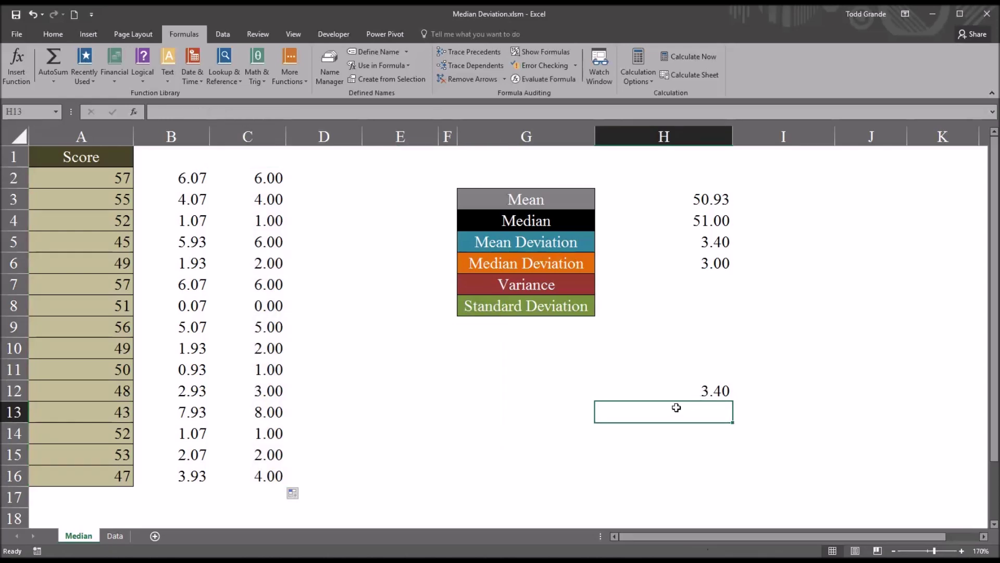
{"action": "type", "text": "="}
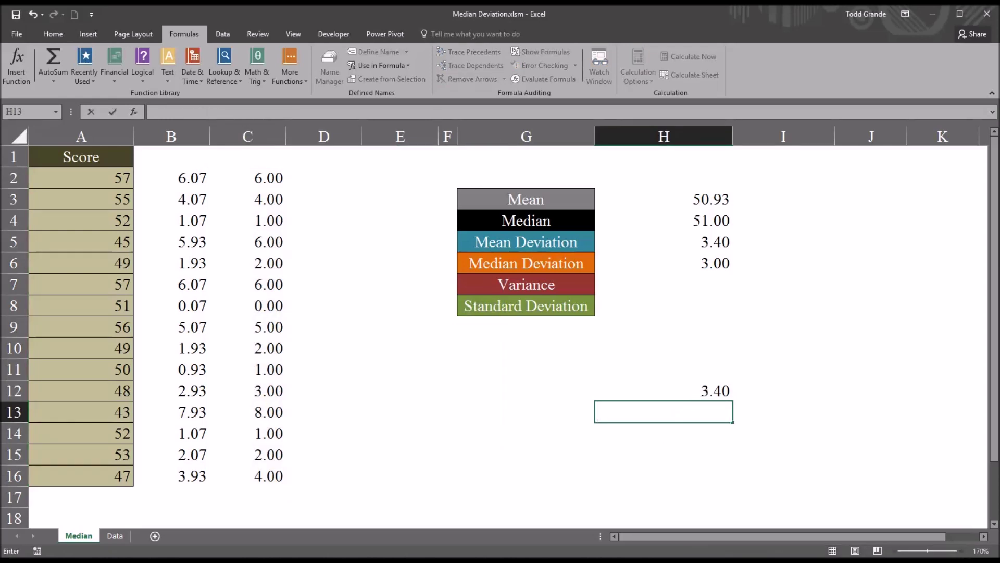
{"action": "type", "text": "me"}
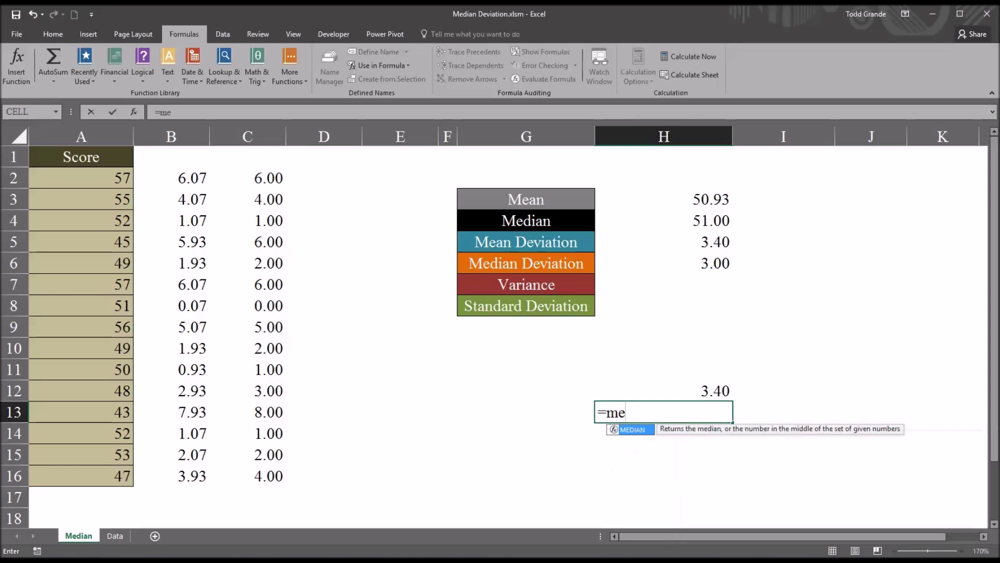
{"action": "key", "text": "Tab"}
{"action": "left_click_drag", "start_coordinate": [243, 177], "coordinate": [258, 472]}
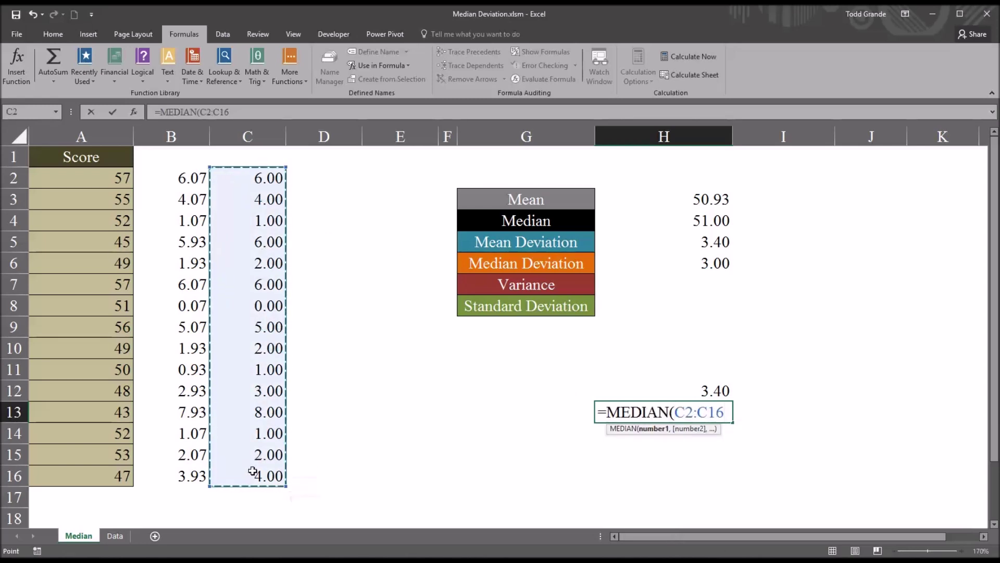
{"action": "key", "text": "Return"}
{"action": "left_click", "coordinate": [616, 417]}
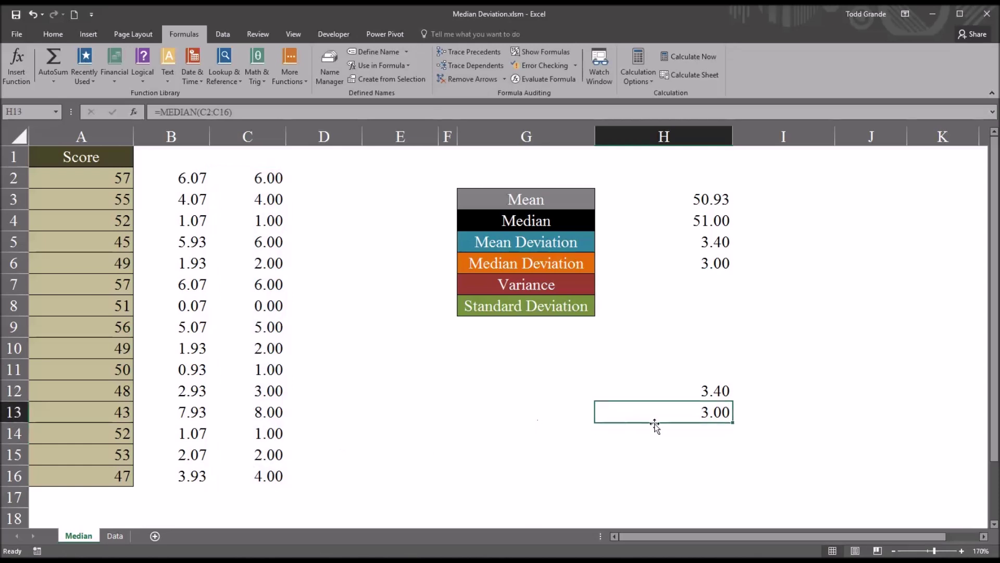
{"action": "left_click", "coordinate": [648, 267]}
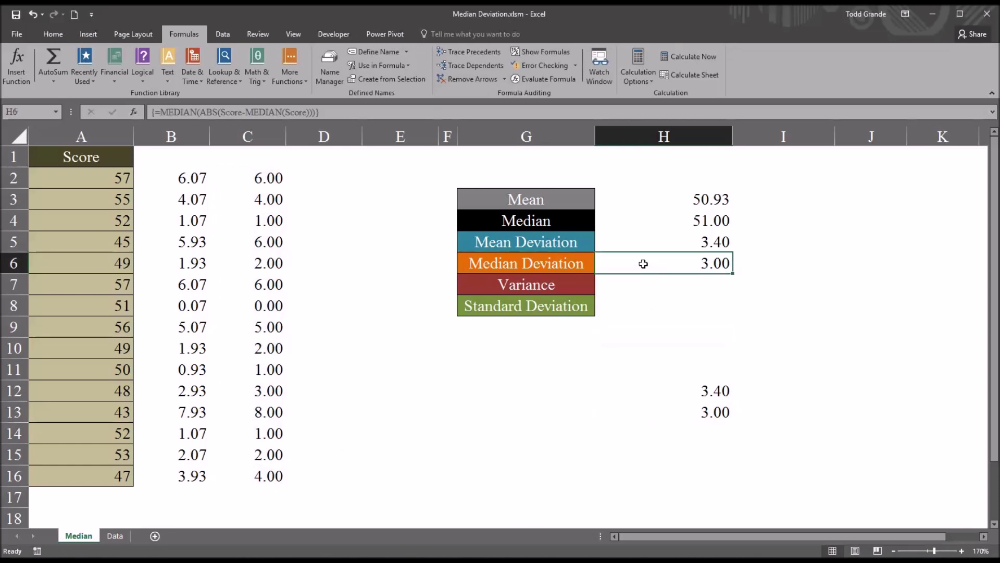
{"action": "left_click", "coordinate": [528, 245]}
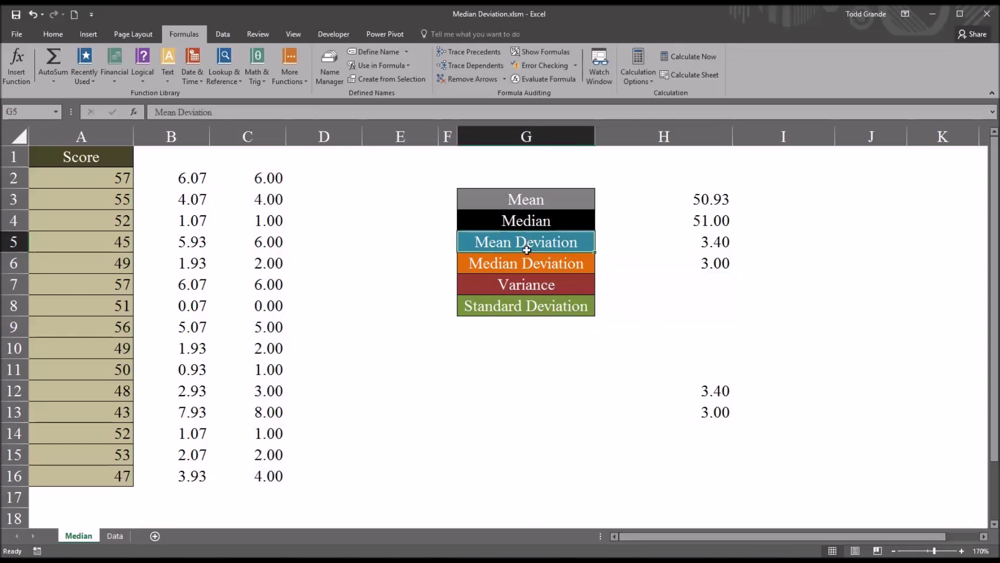
{"action": "left_click", "coordinate": [529, 268]}
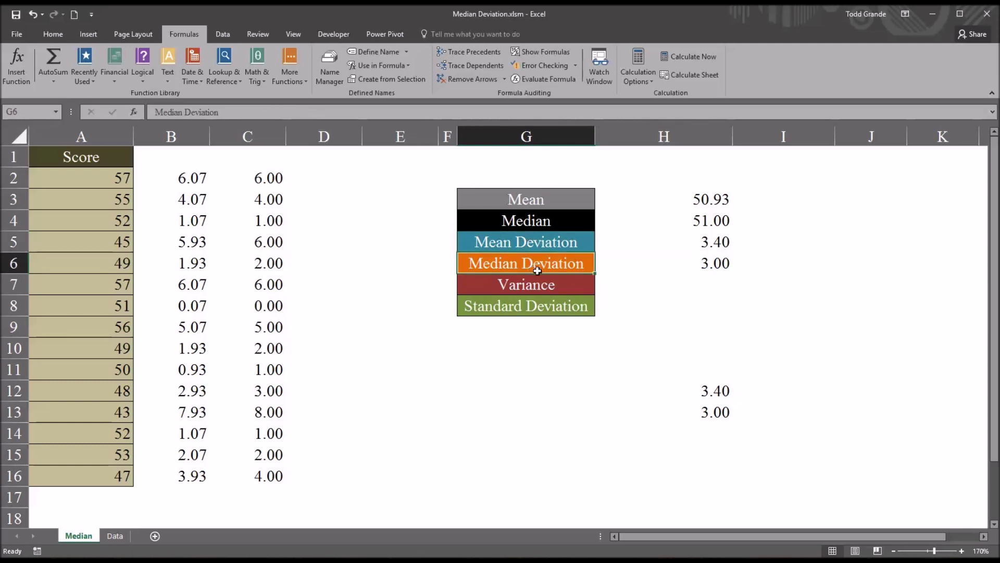
Calculate the population variance of the scores in H7 with the formula =VAR.P(Score).
{"action": "left_click", "coordinate": [633, 306]}
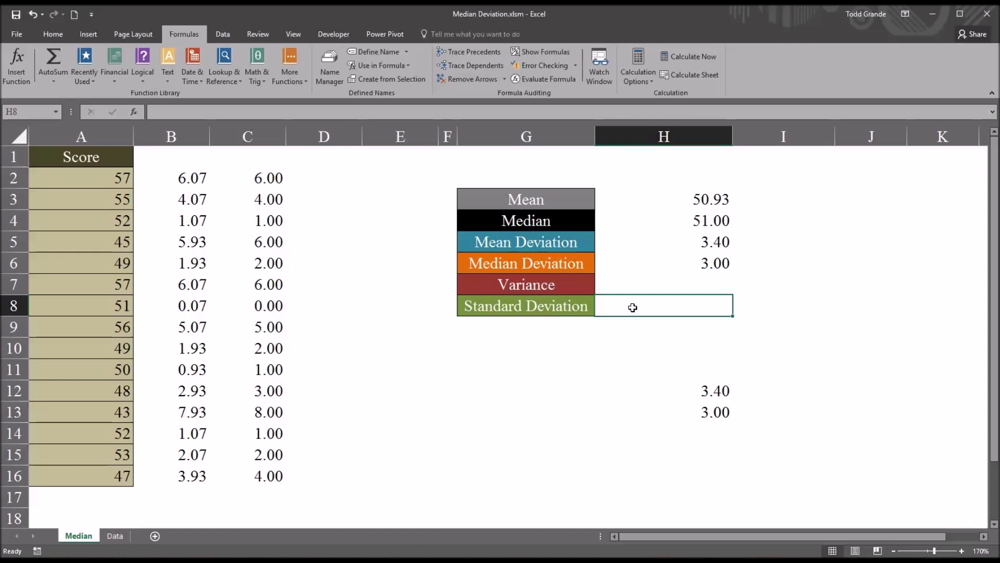
{"action": "left_click", "coordinate": [643, 289]}
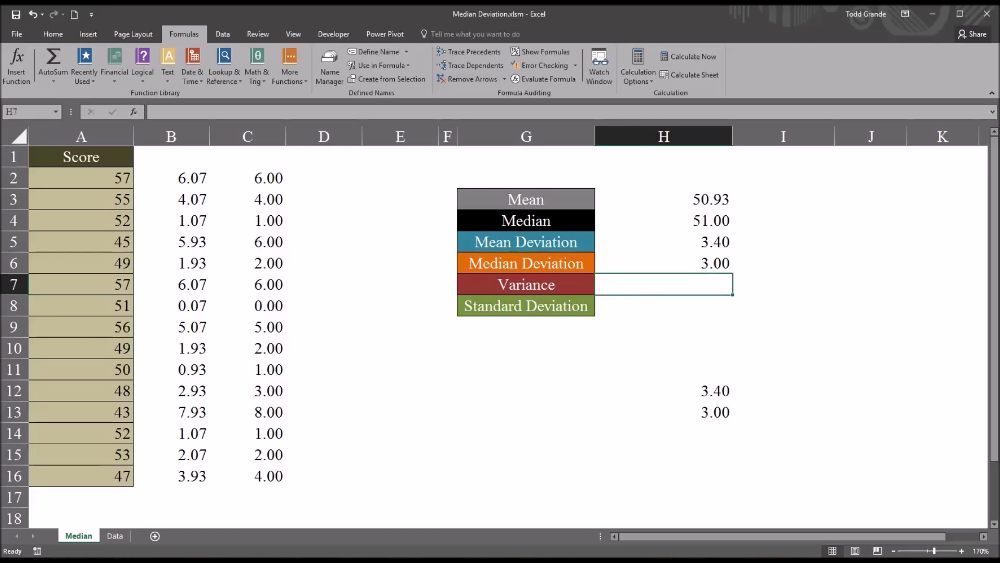
{"action": "left_click", "coordinate": [625, 310]}
{"action": "left_click", "coordinate": [627, 287]}
{"action": "type", "text": "="}
{"action": "key", "text": "Escape"}
{"action": "type", "text": "=var.p"}
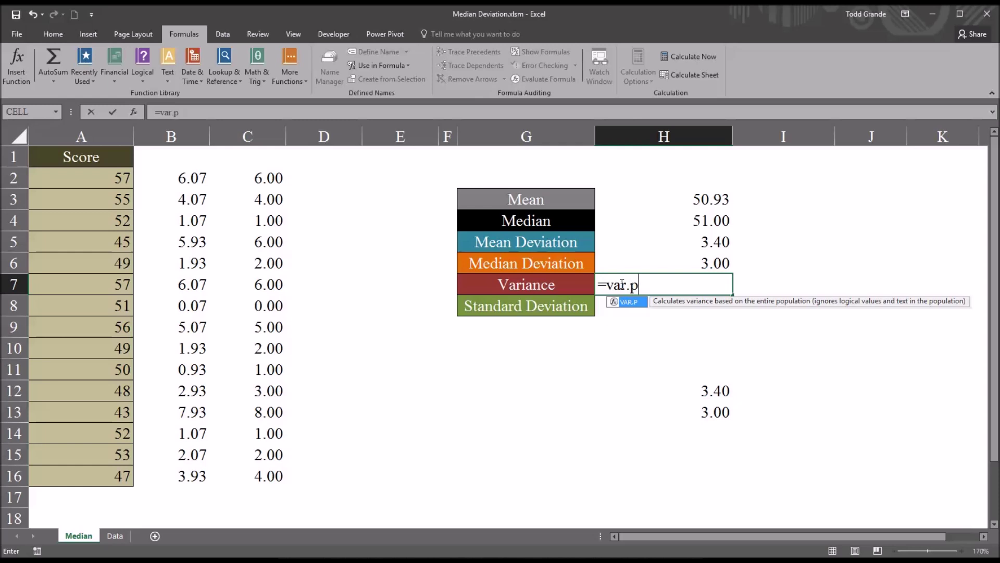
{"action": "type", "text": "(score"}
{"action": "key", "text": "Return"}
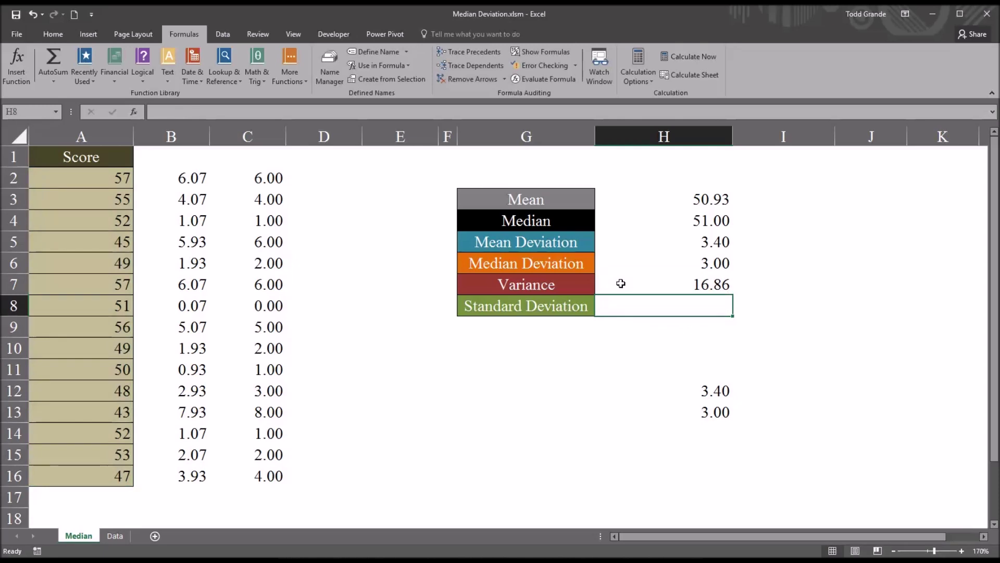
Calculate the population standard deviation of the scores in H8 with the formula =STDEV.P(Score) and review it alongside the variance in H7.
{"action": "type", "text": "="}
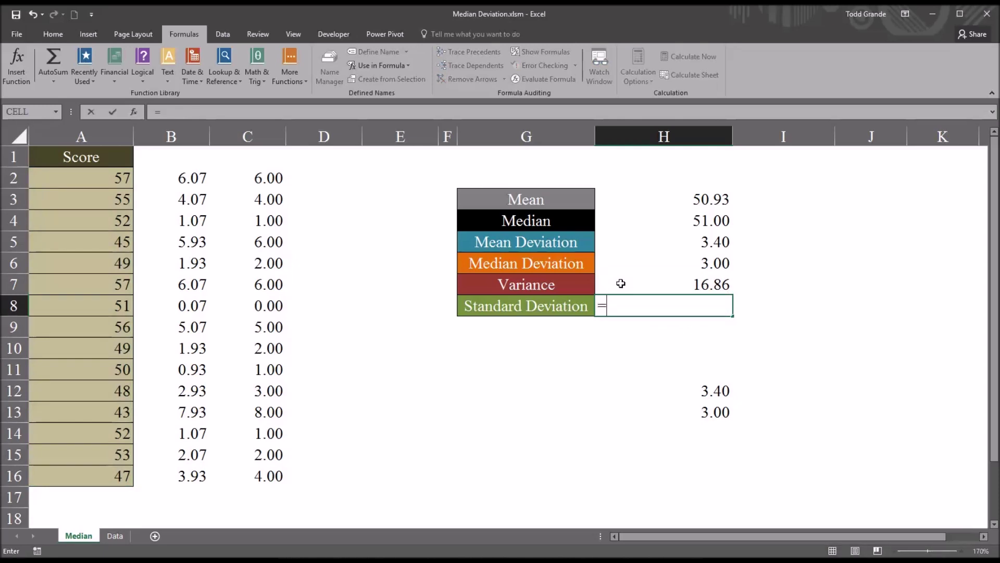
{"action": "type", "text": "stdev.p"}
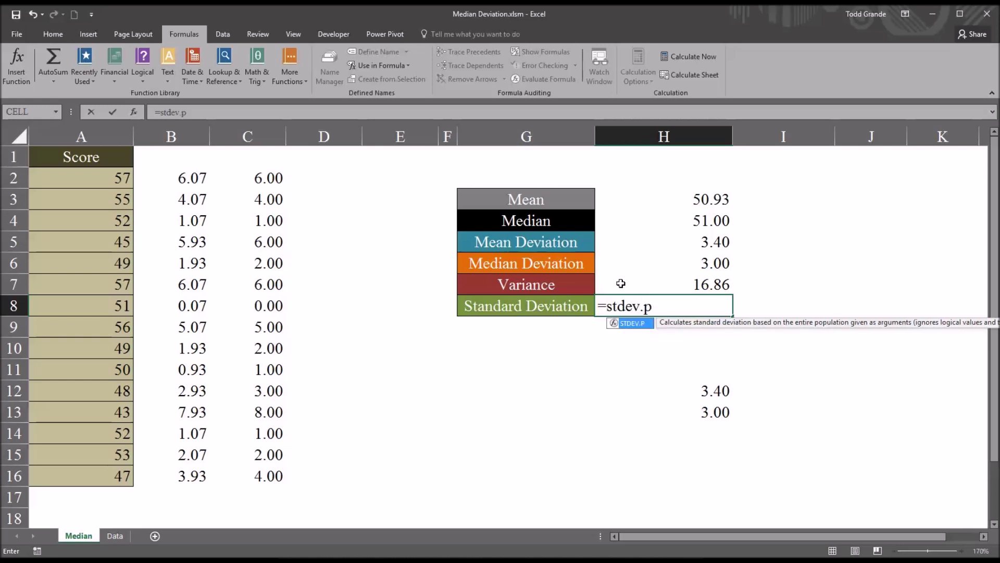
{"action": "type", "text": "("}
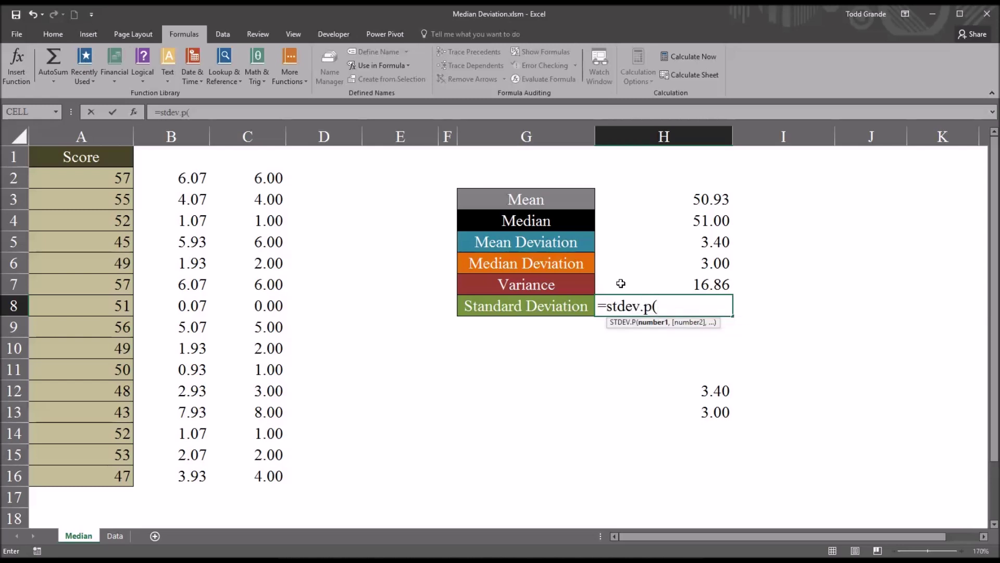
{"action": "type", "text": "score"}
{"action": "key", "text": "Return"}
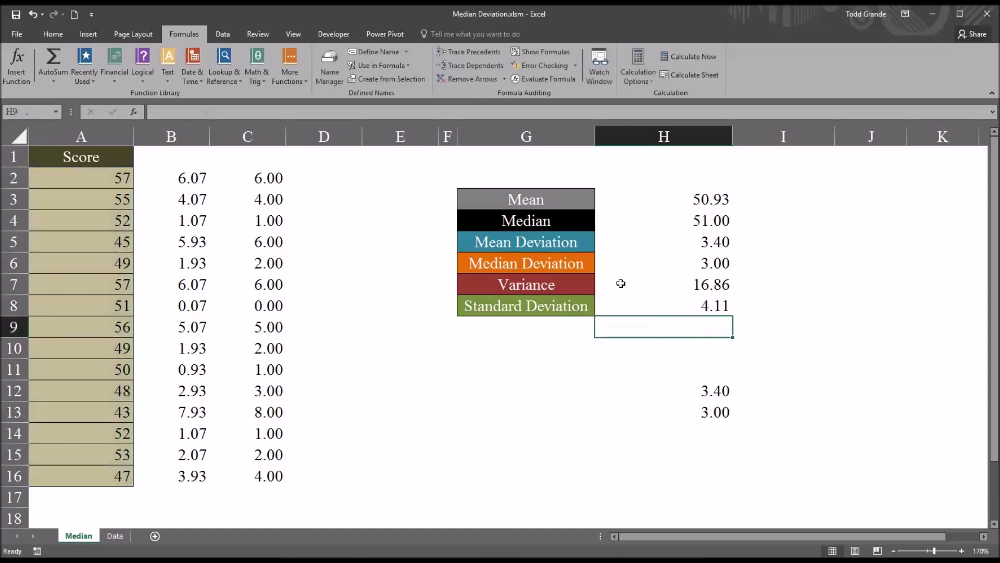
{"action": "left_click", "coordinate": [635, 302]}
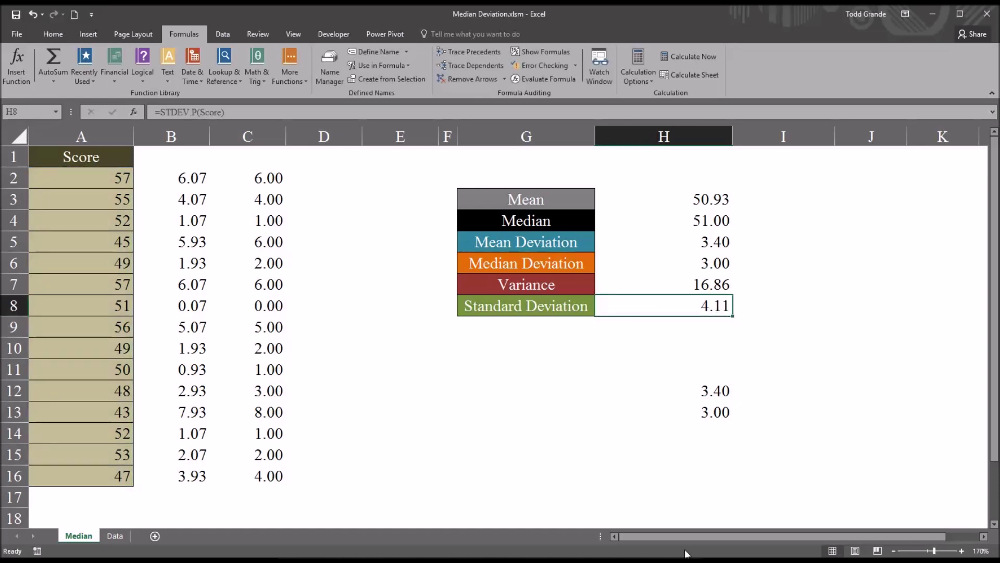
{"action": "left_click", "coordinate": [647, 292]}
{"action": "left_click", "coordinate": [644, 307]}
{"action": "left_click", "coordinate": [631, 288]}
Compute each score's squared deviation from the mean by entering =(A2-$H$3)^2 in D2 and filling it down to D16.
{"action": "left_click", "coordinate": [324, 176]}
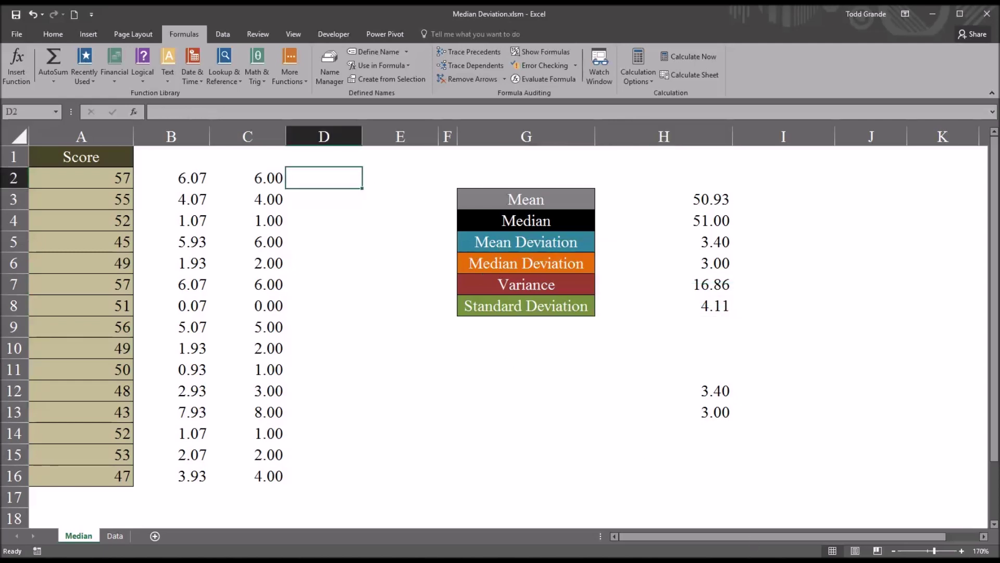
{"action": "type", "text": "=("}
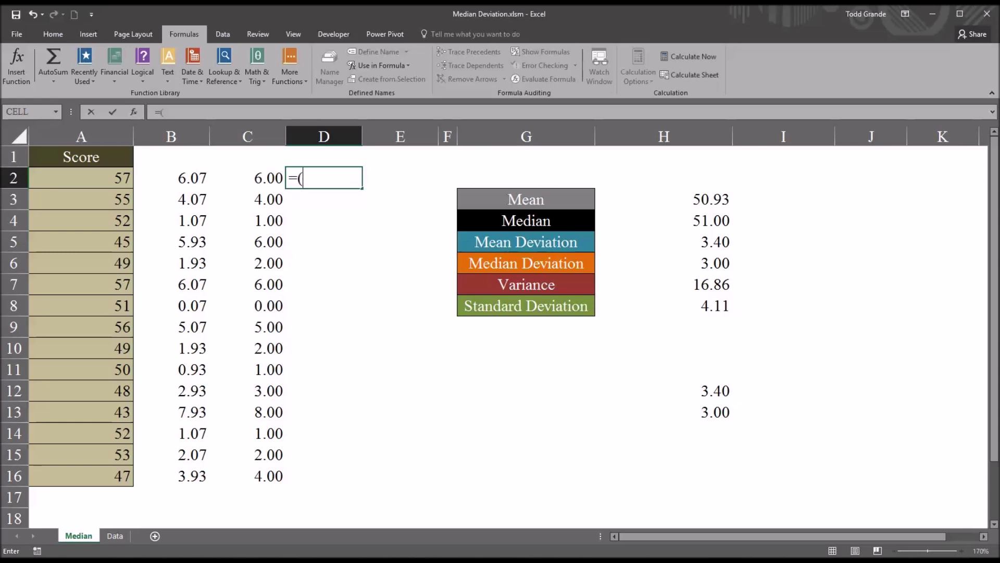
{"action": "left_click", "coordinate": [94, 182]}
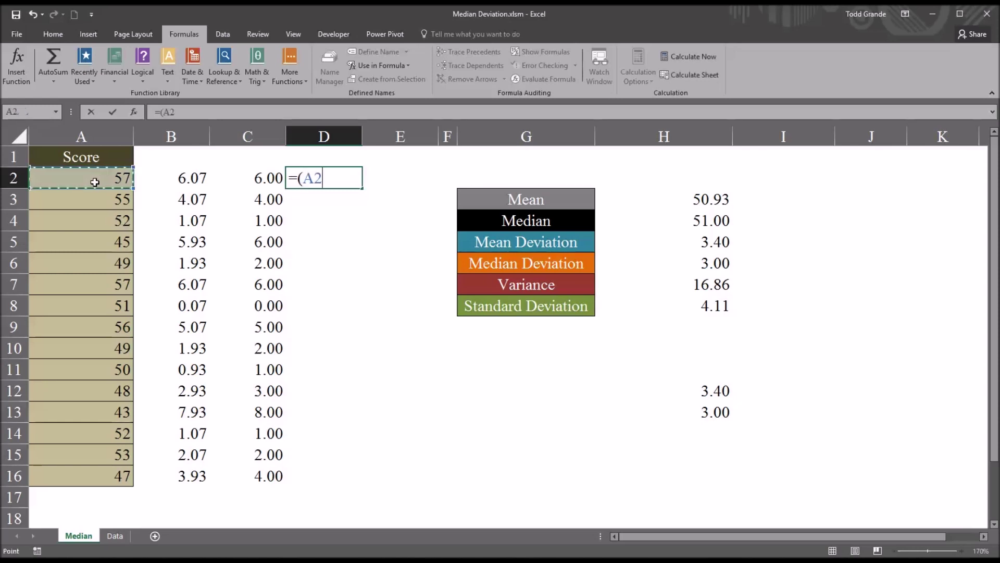
{"action": "type", "text": "-"}
{"action": "left_click", "coordinate": [643, 202]}
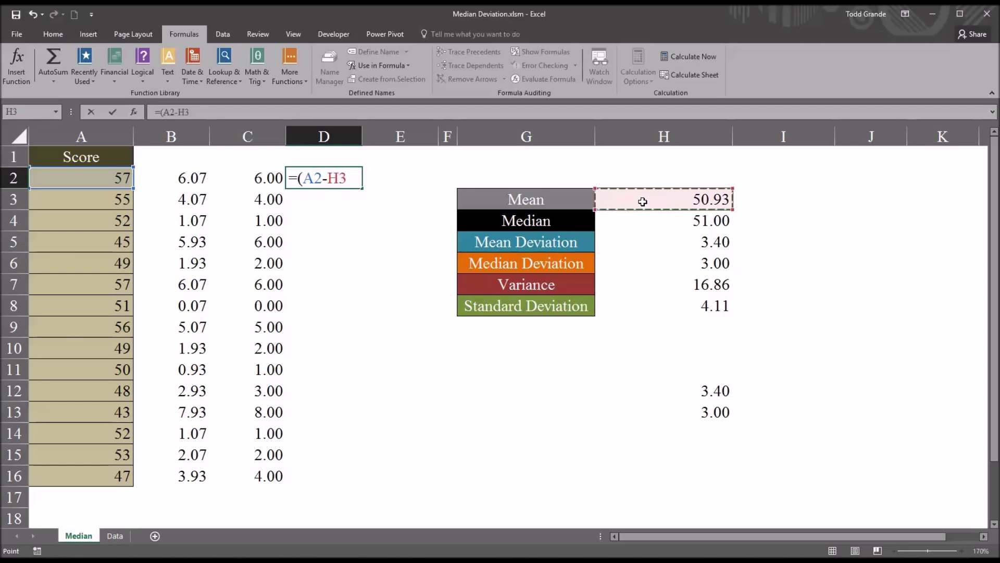
{"action": "key", "text": "F4"}
{"action": "type", "text": ")"}
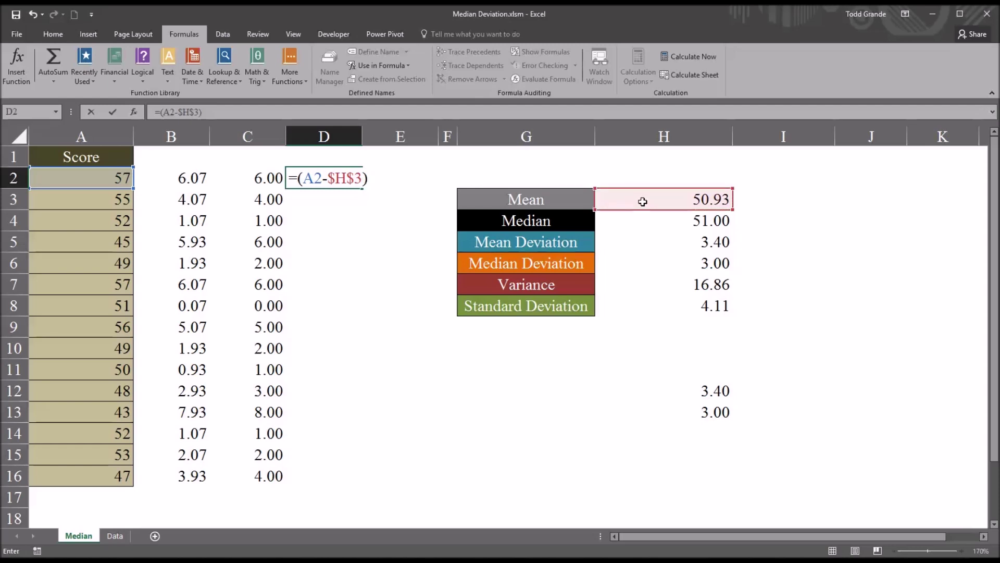
{"action": "type", "text": "^2"}
{"action": "key", "text": "Return"}
{"action": "left_click", "coordinate": [334, 178]}
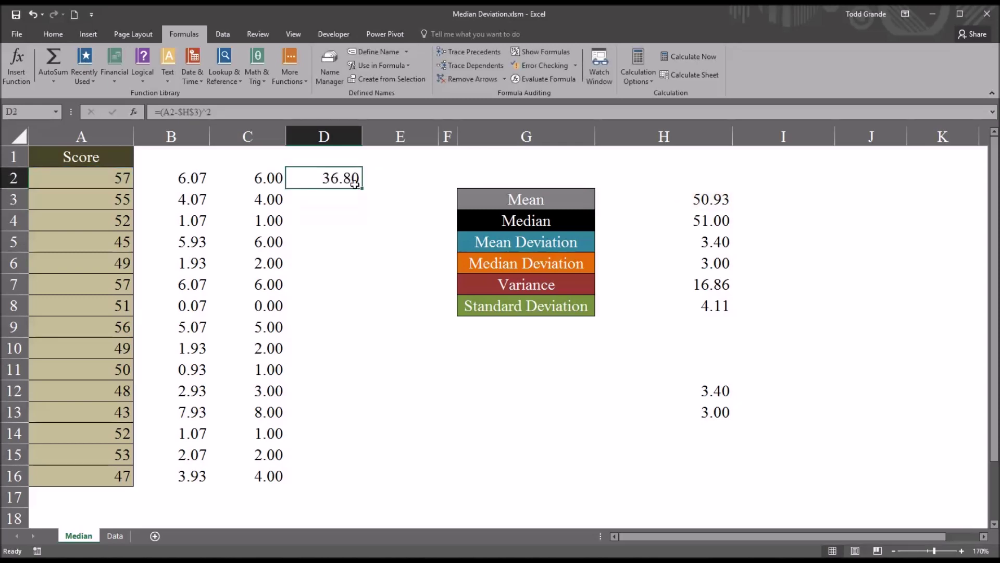
{"action": "left_click_drag", "start_coordinate": [363, 188], "coordinate": [330, 483]}
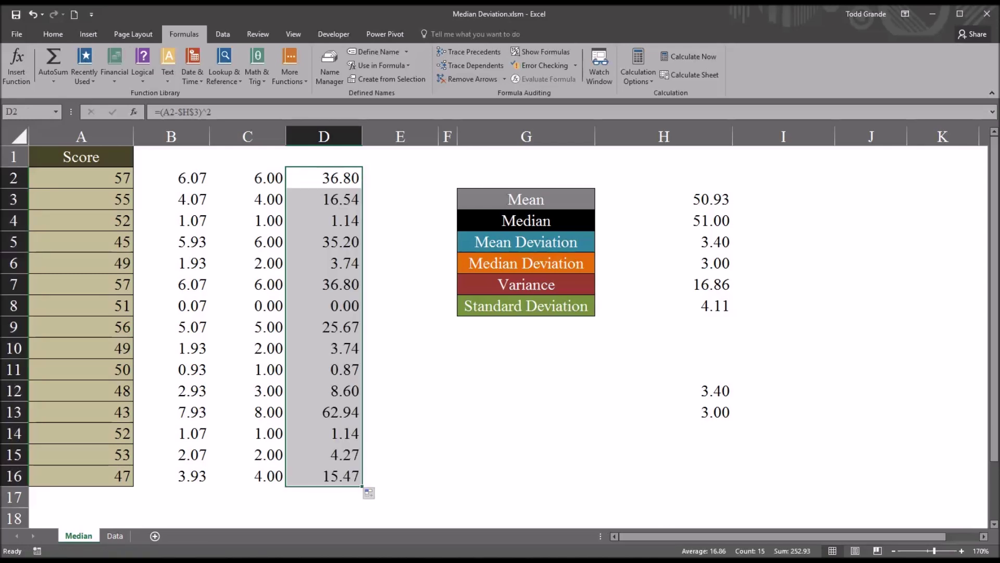
Average the squared deviations in H14 with =AVERAGE(D2:D16) and compare it with the variance in H7.
{"action": "left_click", "coordinate": [683, 432]}
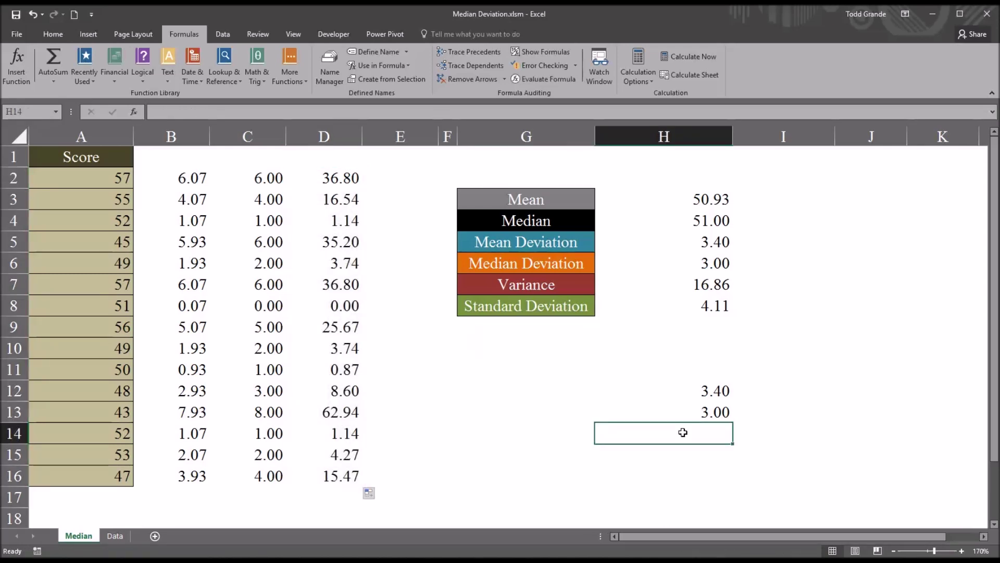
{"action": "type", "text": "=aver"}
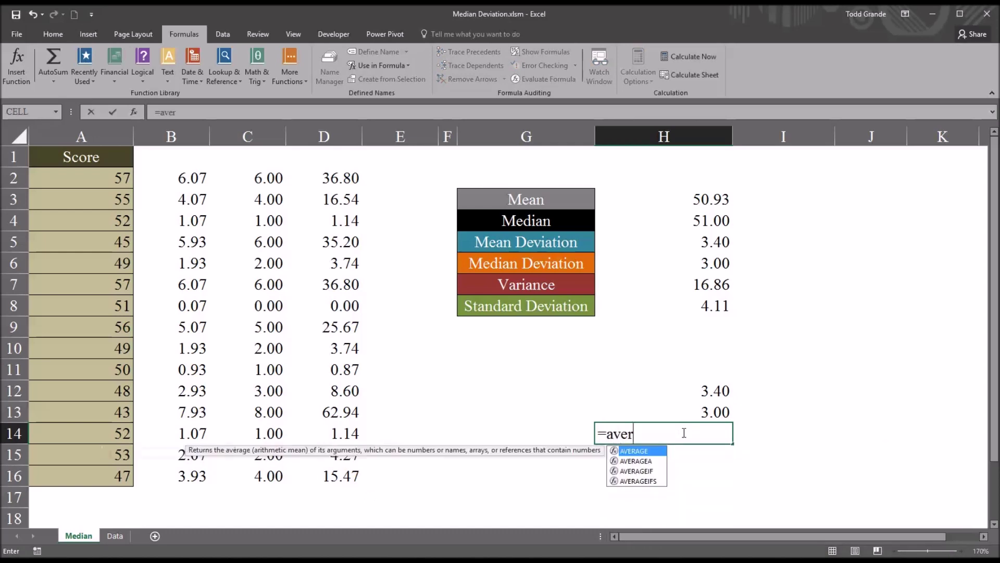
{"action": "key", "text": "Tab"}
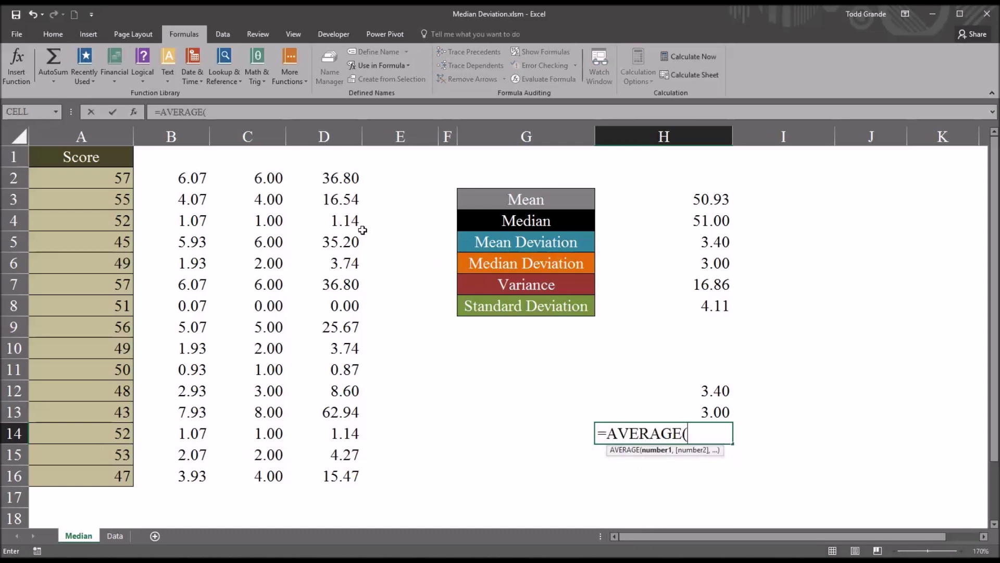
{"action": "left_click_drag", "start_coordinate": [336, 183], "coordinate": [327, 473]}
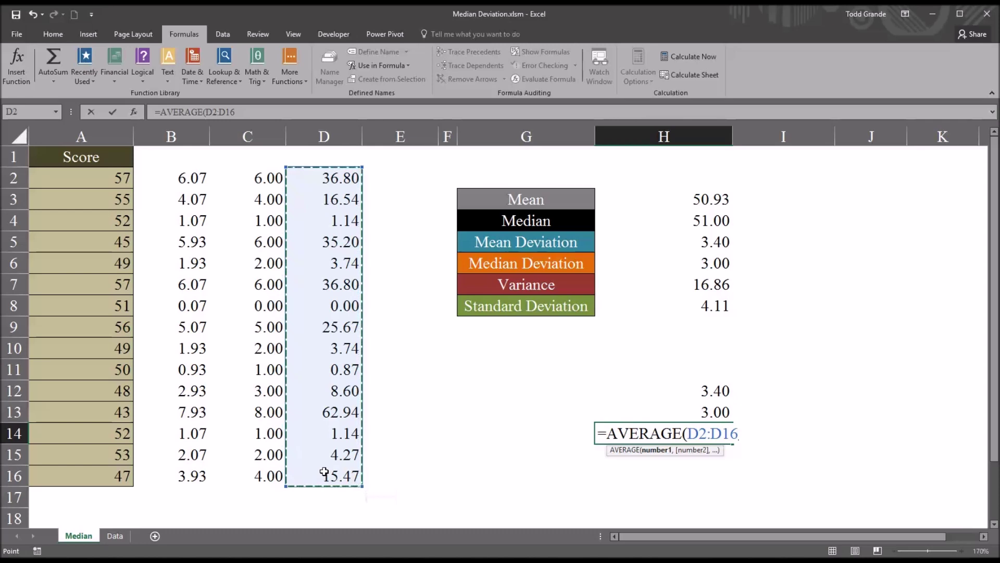
{"action": "key", "text": "Return"}
{"action": "left_click", "coordinate": [651, 433]}
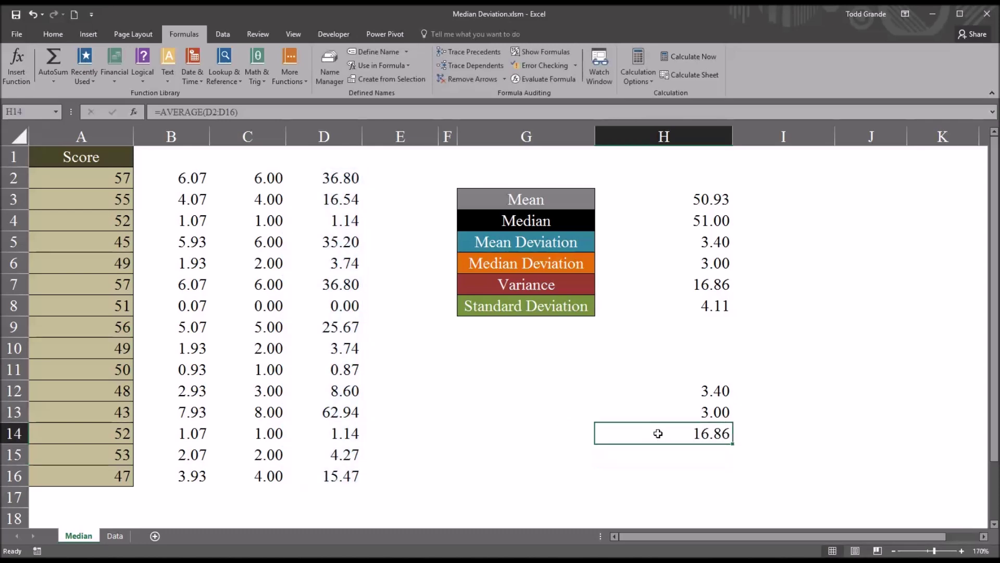
{"action": "left_click", "coordinate": [651, 285]}
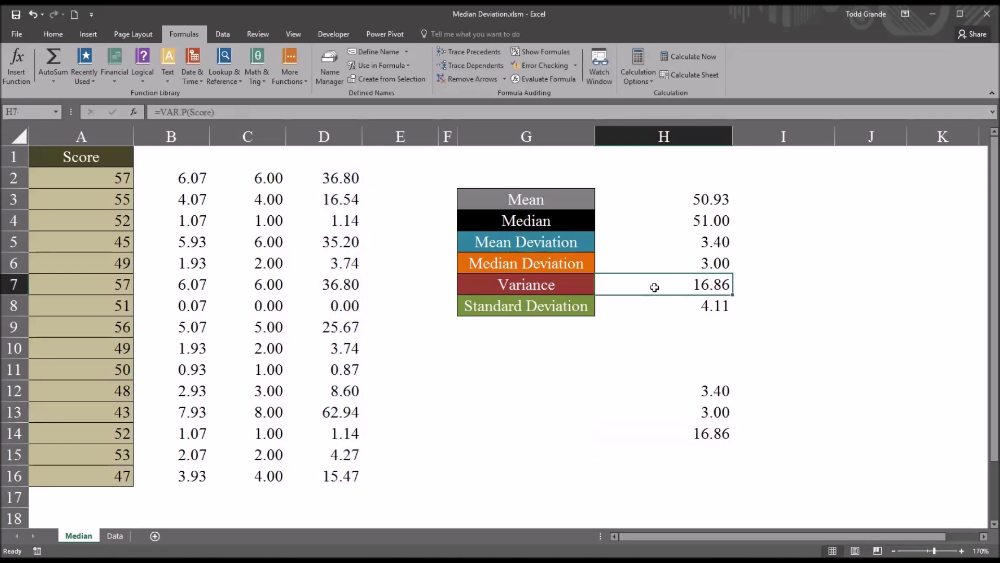
{"action": "left_click", "coordinate": [685, 449]}
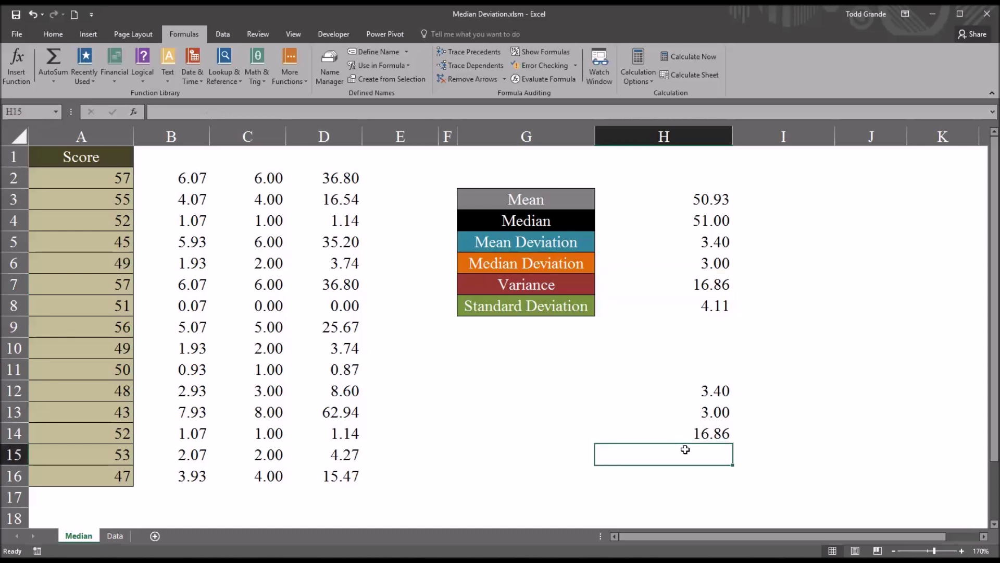
{"action": "key", "text": "Up"}
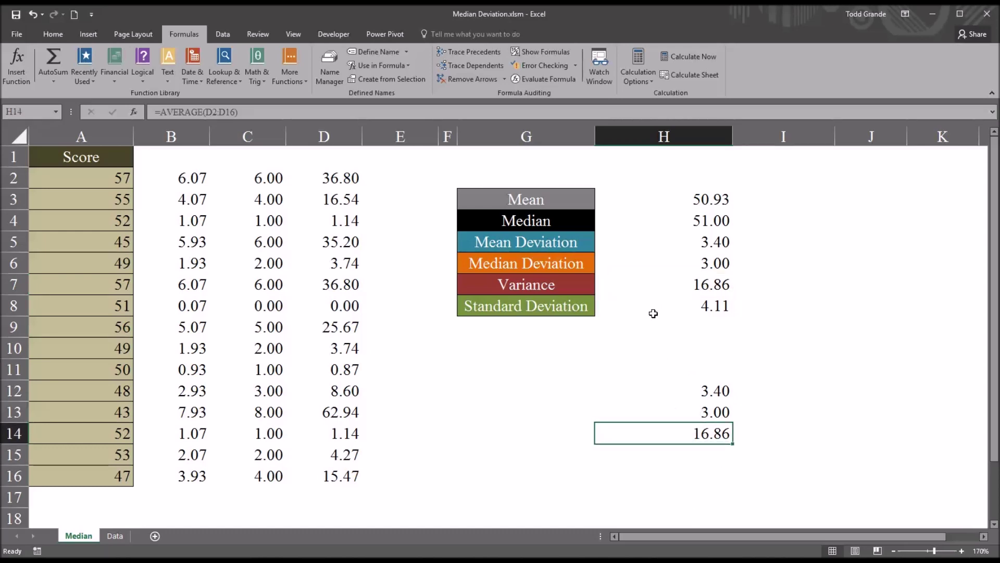
Take the square root of the manual variance in H15 with =SQRT(H14) and compare it with the standard deviation in H8.
{"action": "left_click", "coordinate": [665, 454]}
{"action": "type", "text": "=sqrt("}
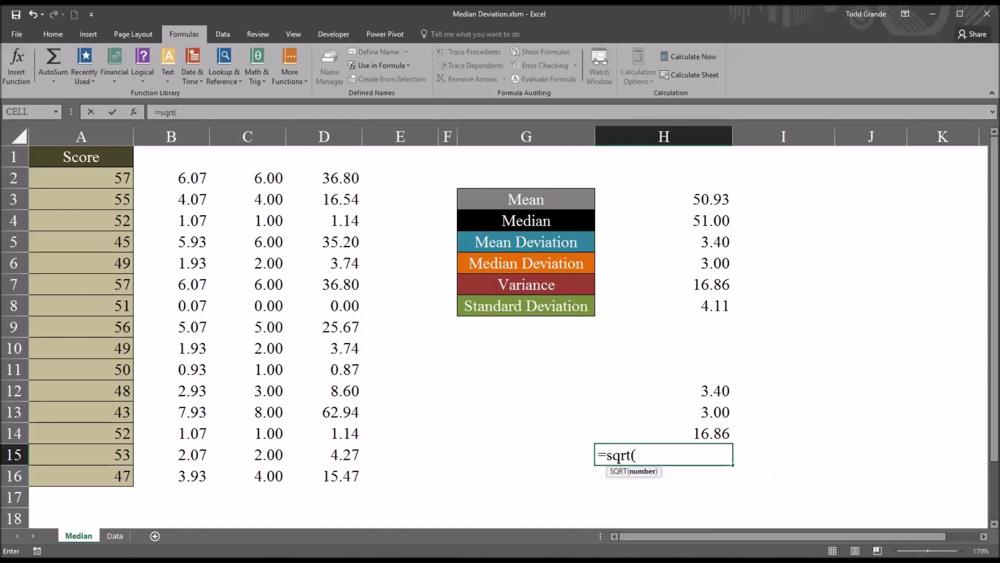
{"action": "left_click", "coordinate": [675, 436]}
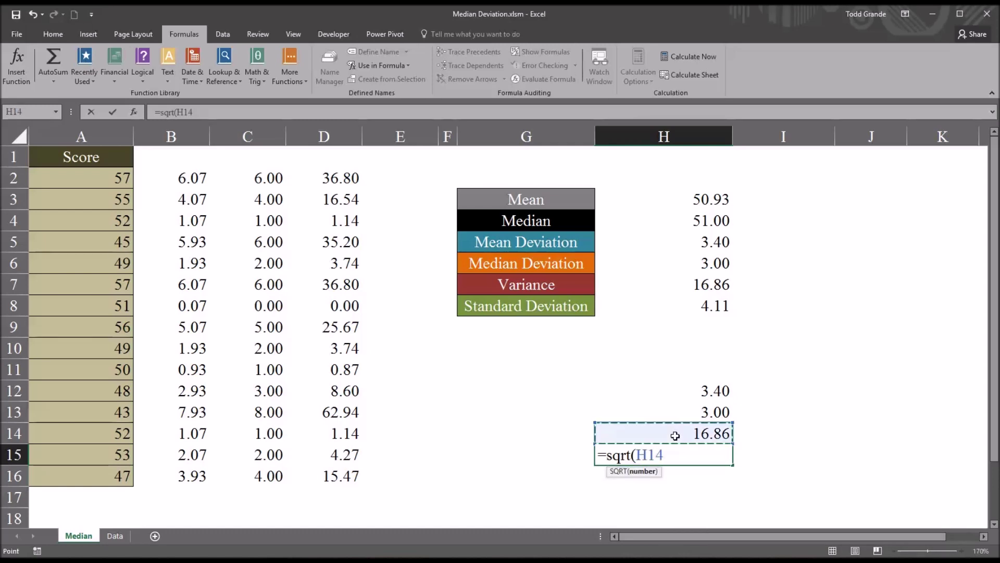
{"action": "key", "text": "Return"}
{"action": "left_click", "coordinate": [676, 456]}
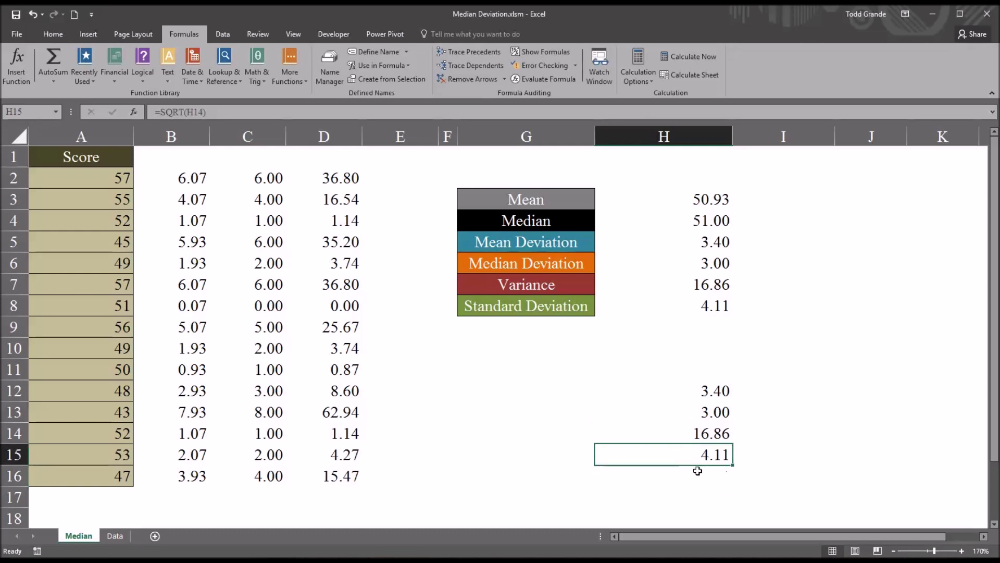
{"action": "left_click", "coordinate": [671, 309]}
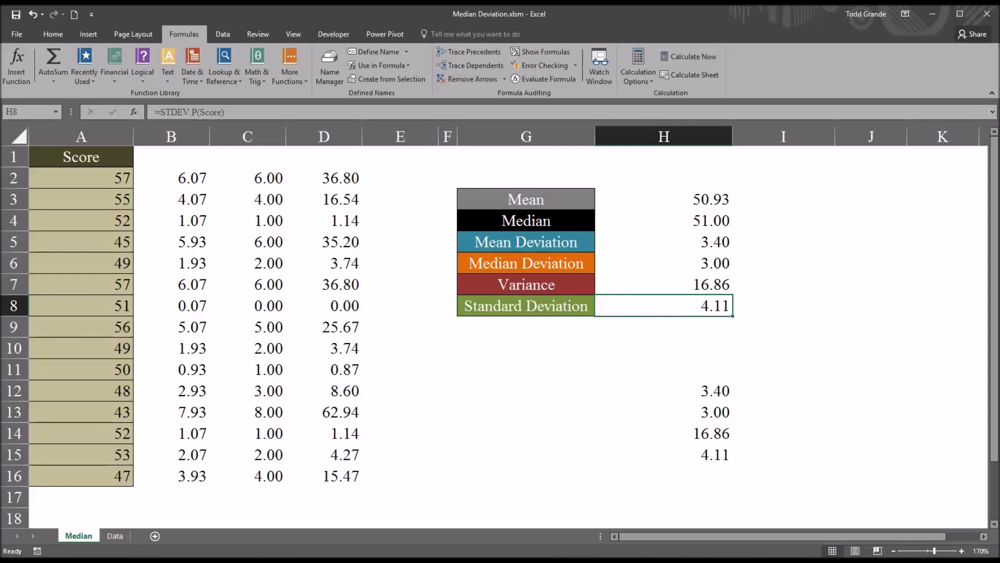
{"action": "left_click", "coordinate": [642, 265]}
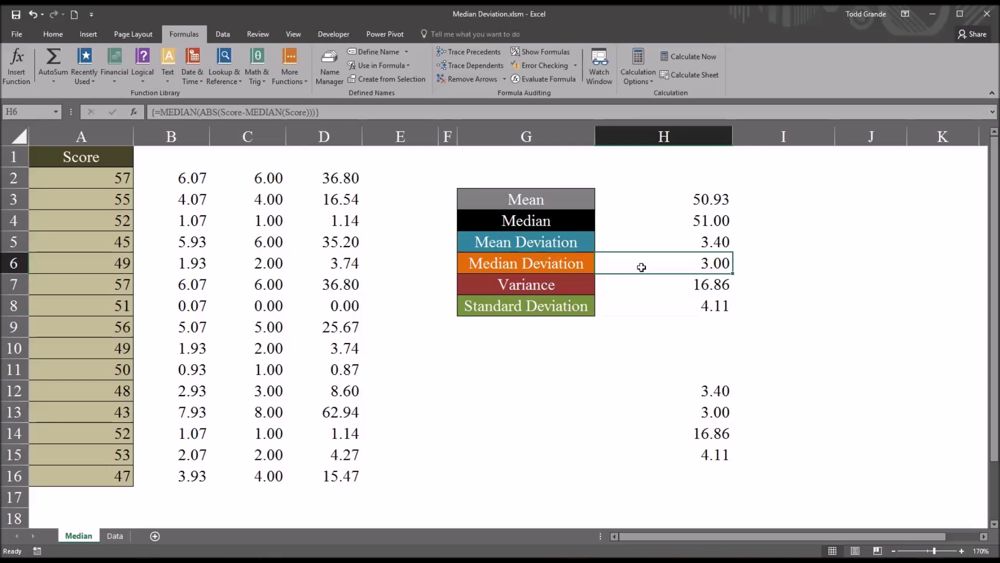